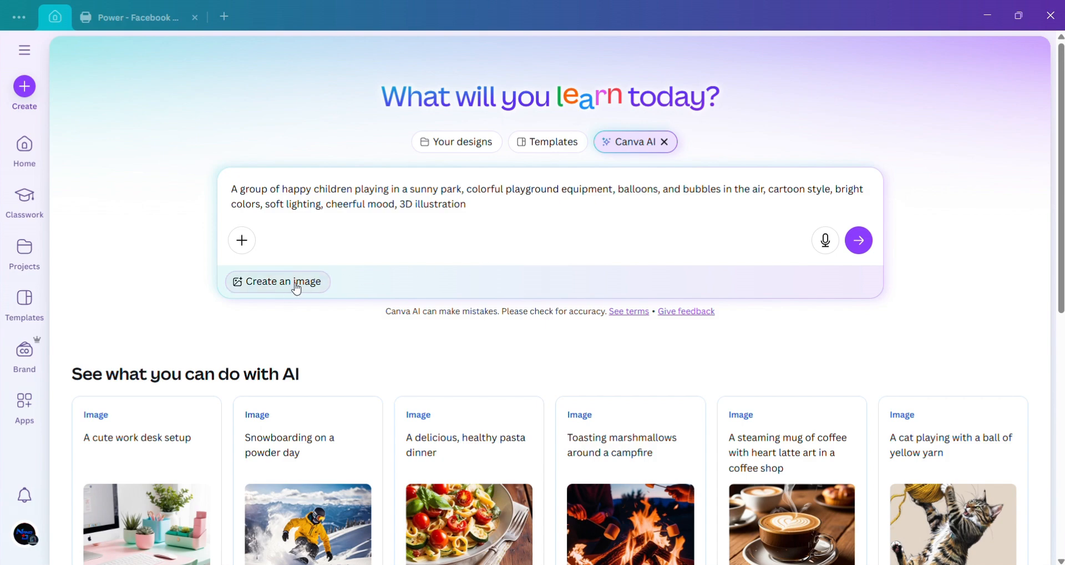
Step: Generate images from the entered prompt about happy children playing in a sunny park, and preview the first result
click(859, 240)
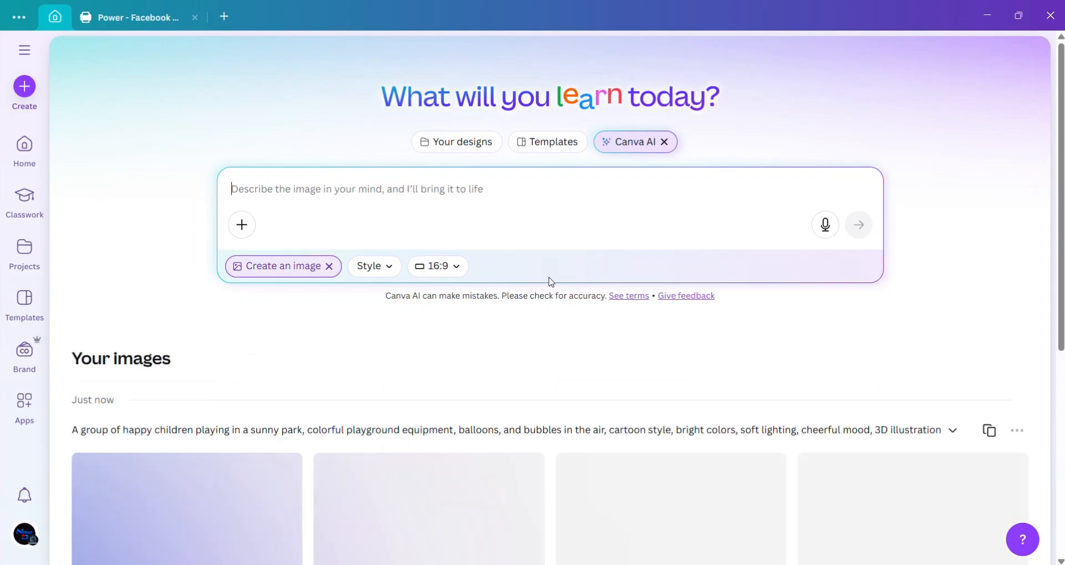
scroll(551, 282, down, 3)
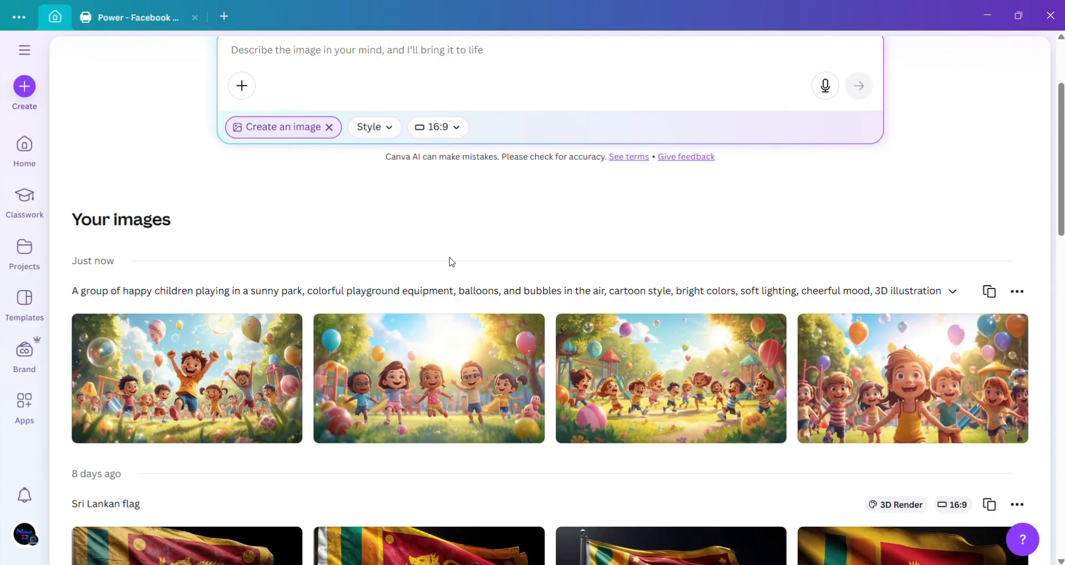
mouse_move(903, 363)
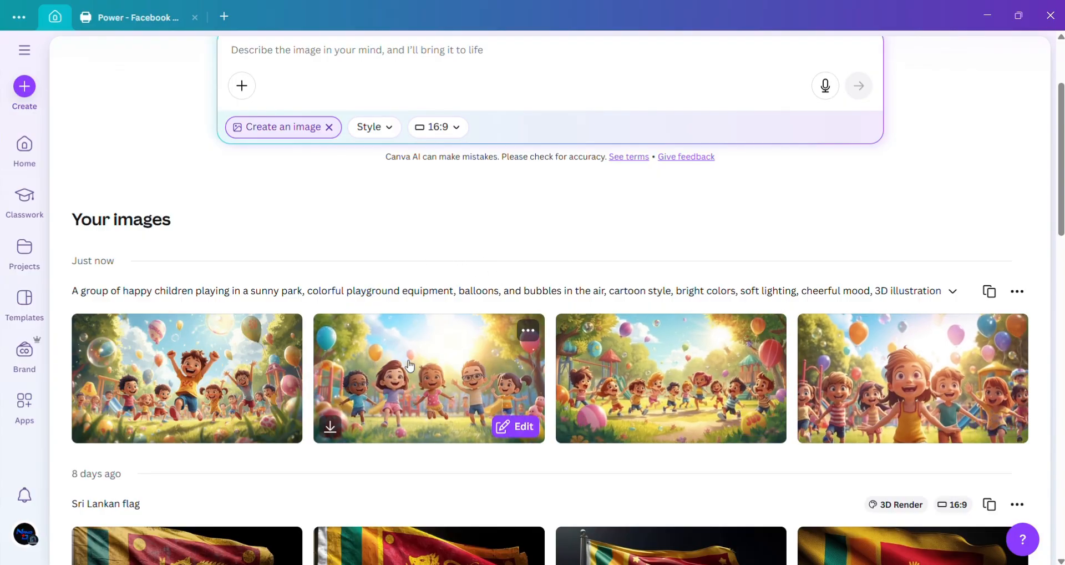
mouse_move(195, 367)
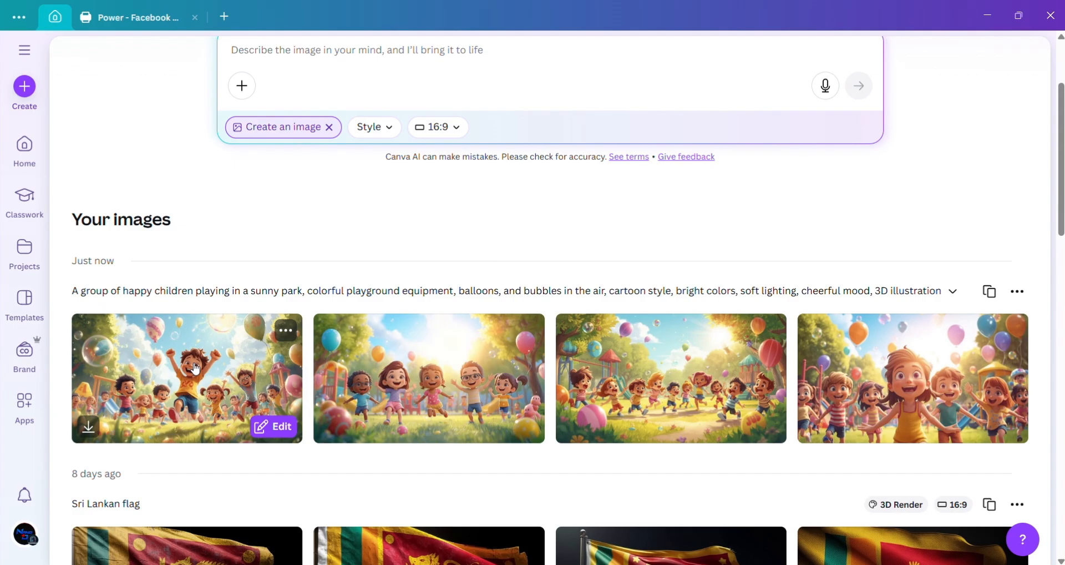
click(195, 367)
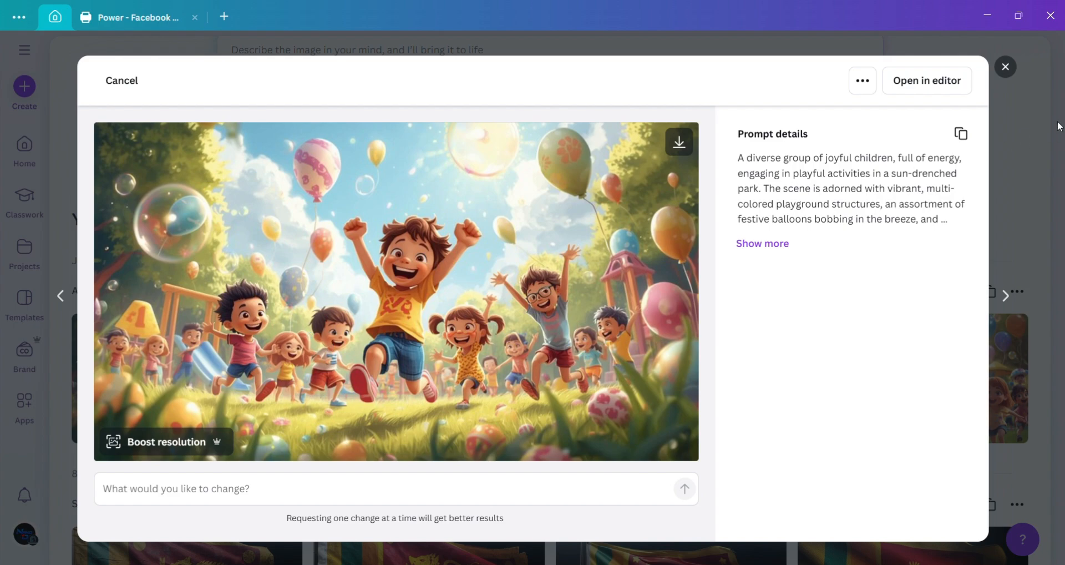
click(1005, 68)
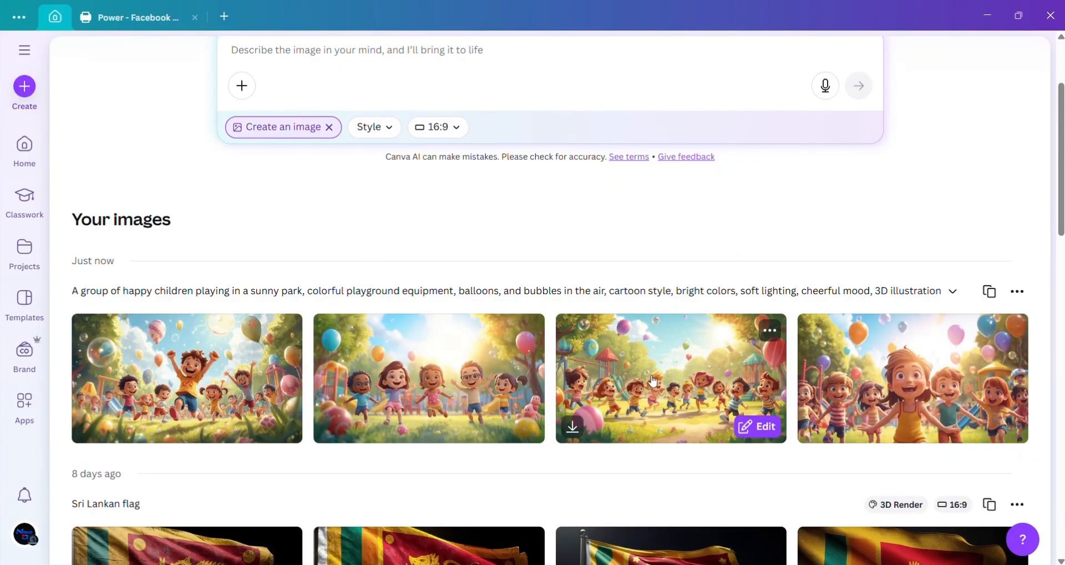
Step: Download the fourth children image as a JPG into the canva folder within Downloads and close its preview
click(804, 327)
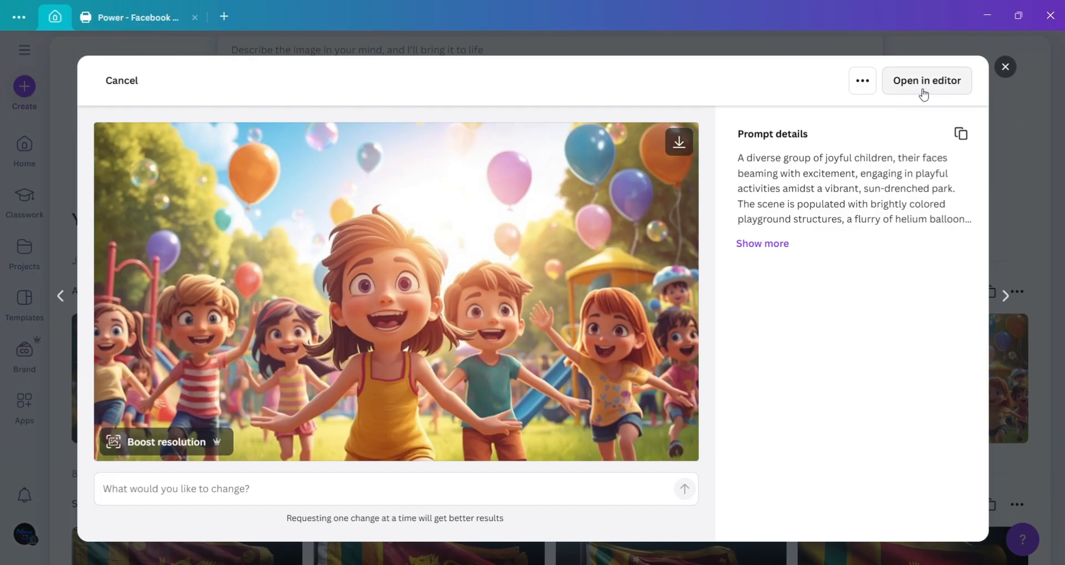
click(861, 86)
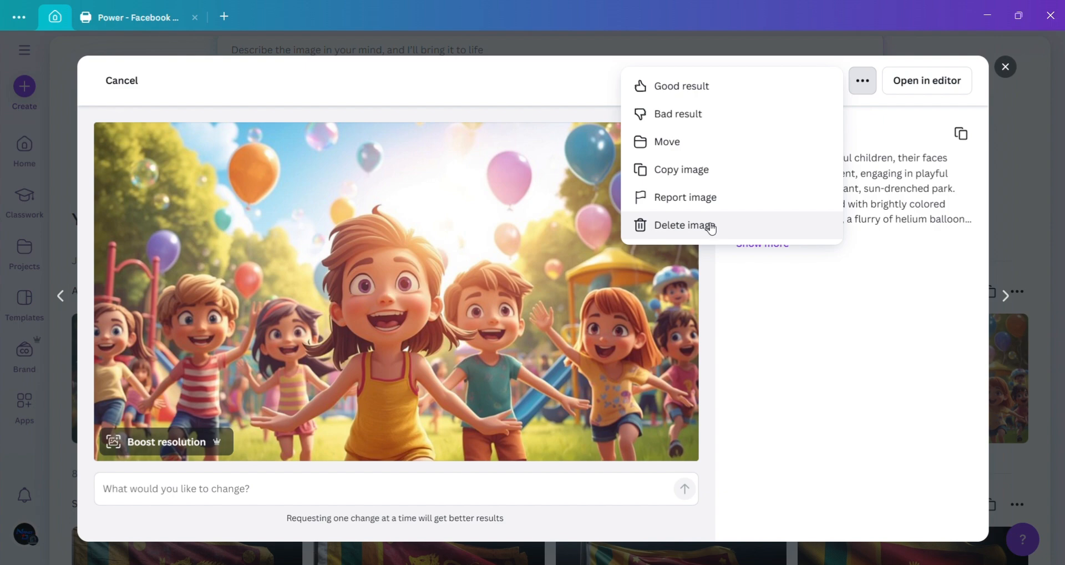
click(695, 92)
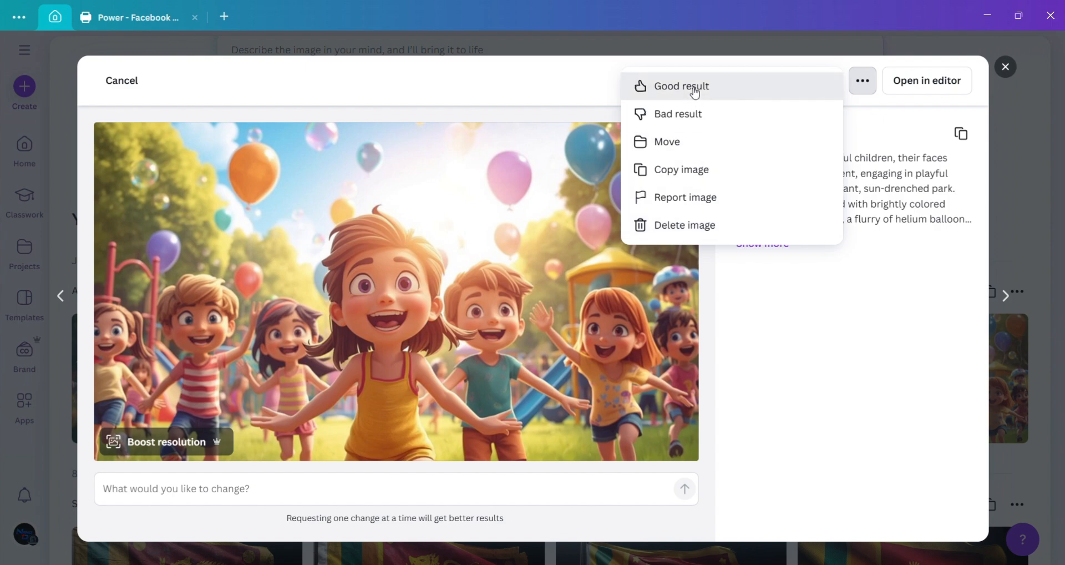
click(678, 141)
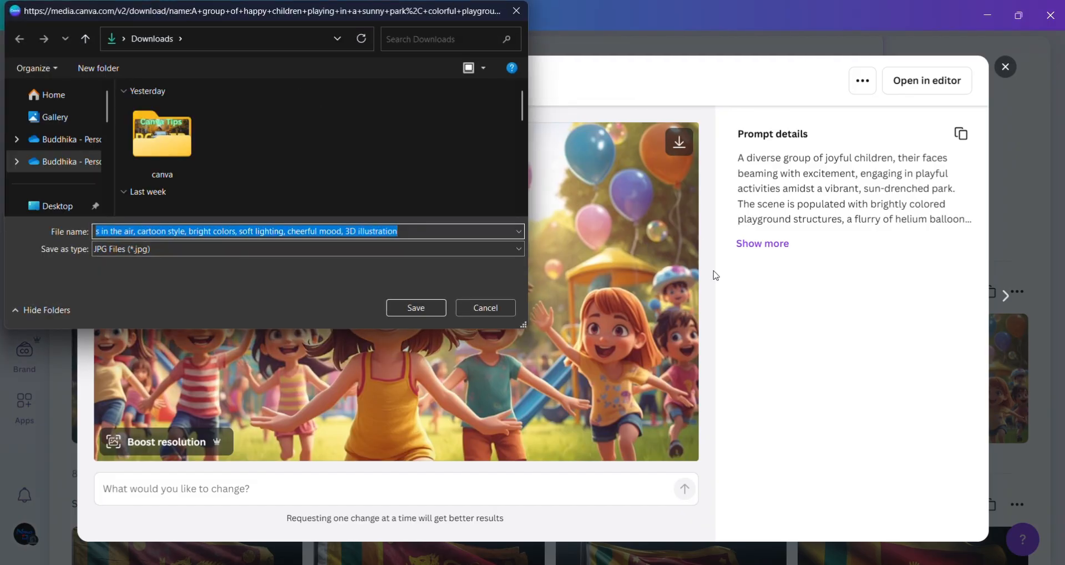
double_click(175, 135)
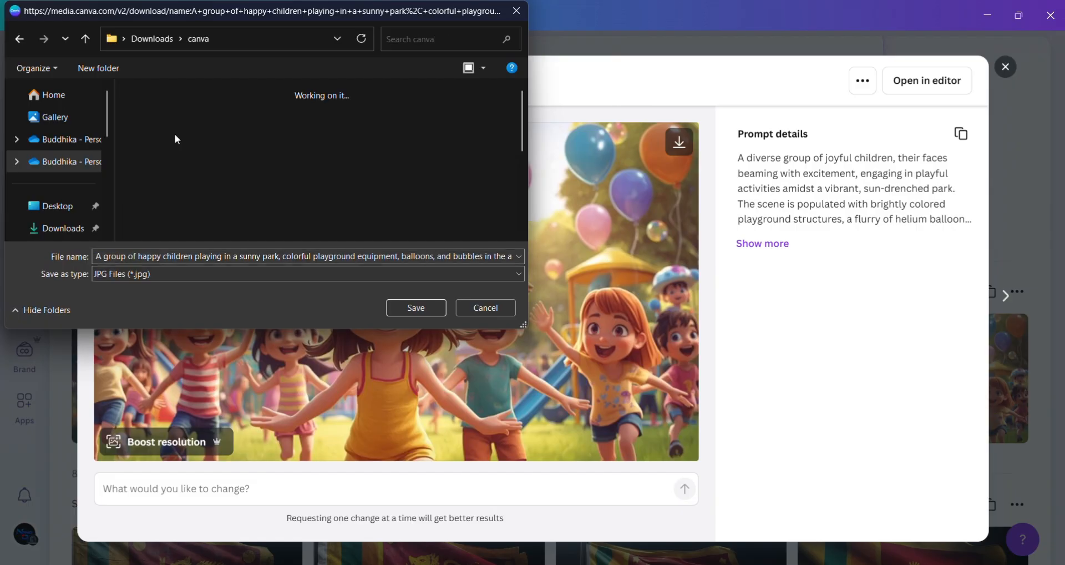
click(425, 308)
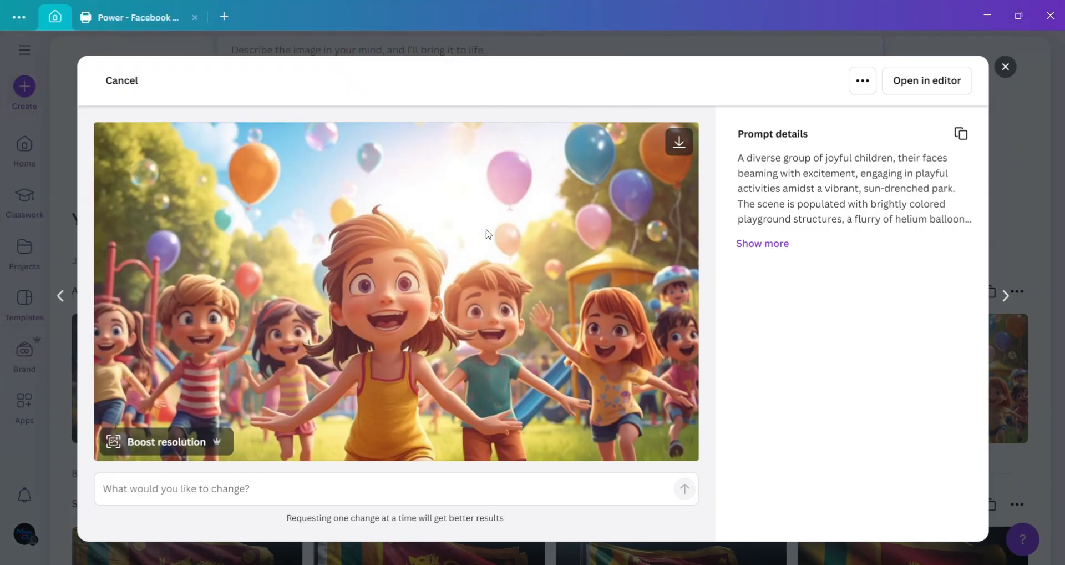
click(1013, 63)
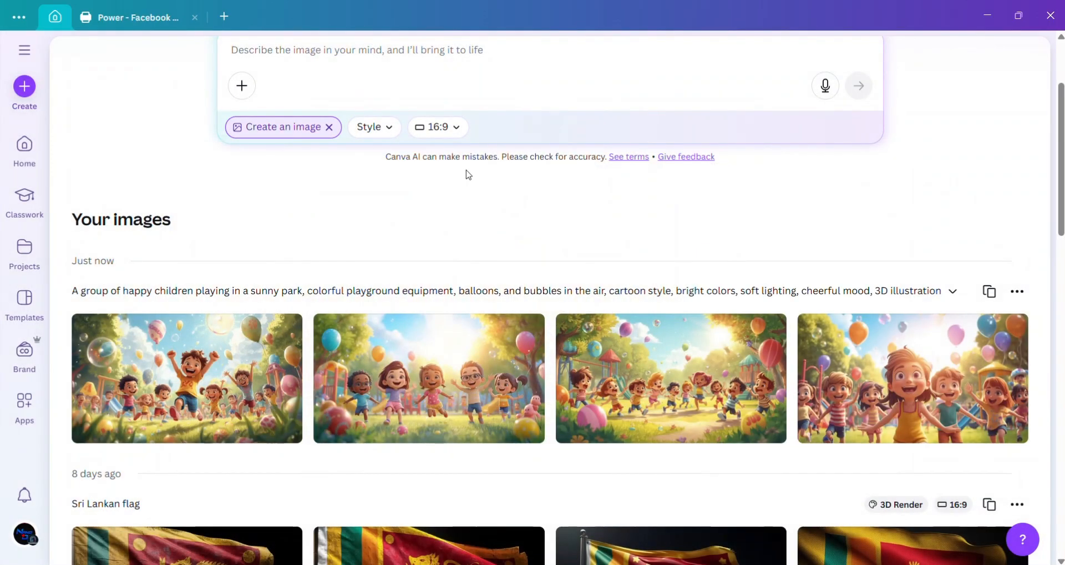
Step: Enter the prompt "Cute jungle animals — elephant, lion, giraffe, and monkey — smiling together under a big tree, vibrant colors, soft 3D cartoon style, perfect for children's book illustration"
scroll(470, 37, up, 3)
click(408, 214)
text(Cute jungle animals — elephant, lion, giraffe, and monkey — smiling together under a big tree, vibrant colors, soft 3D cartoon style, perfect for children’s book illustration)
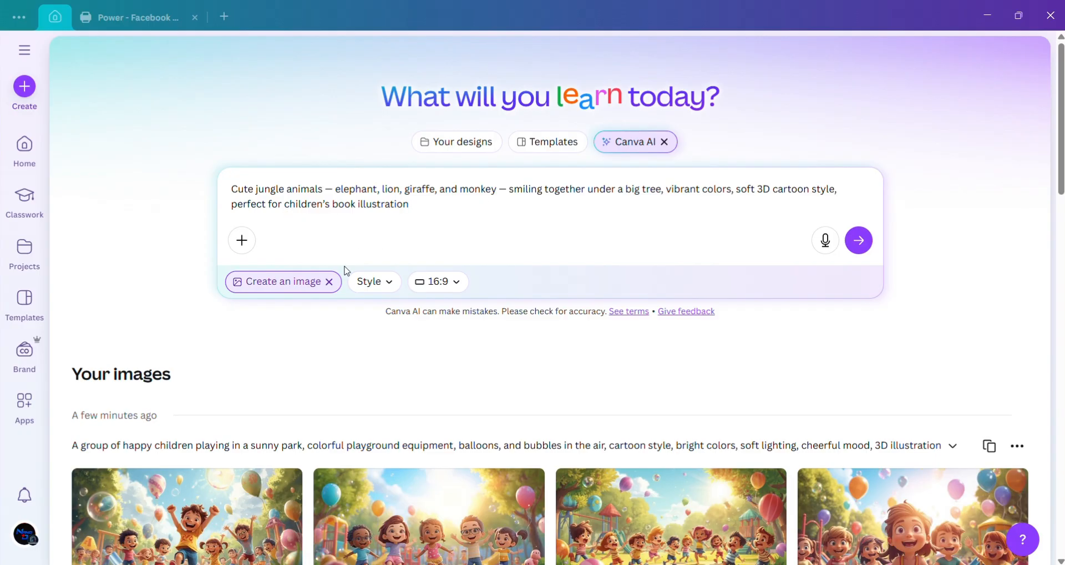
Step: Examine the available image styles and aspect ratios for the jungle animals prompt
click(390, 285)
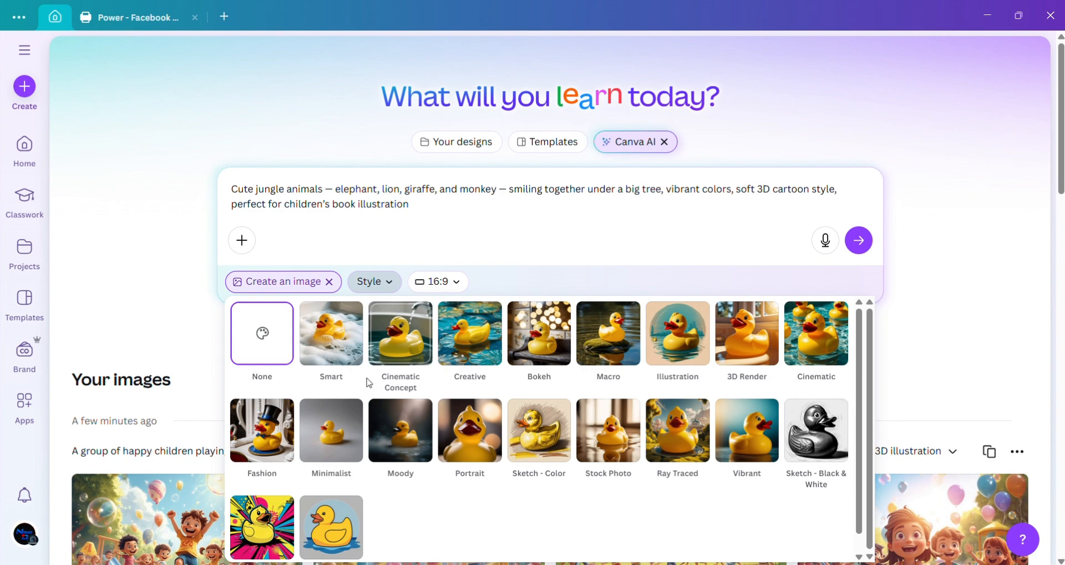
scroll(371, 456, down, 1)
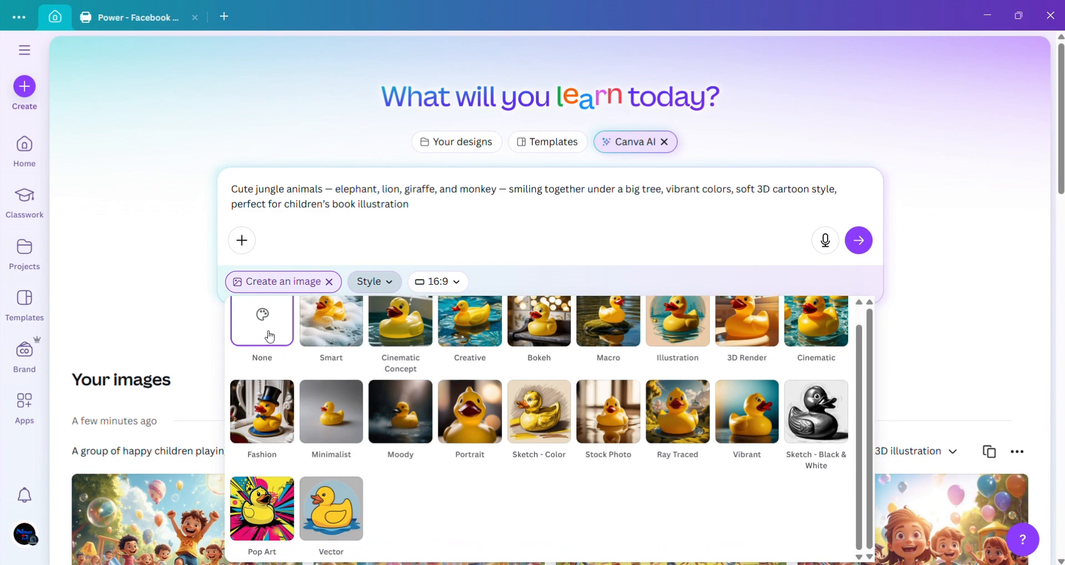
scroll(466, 367, up, 1)
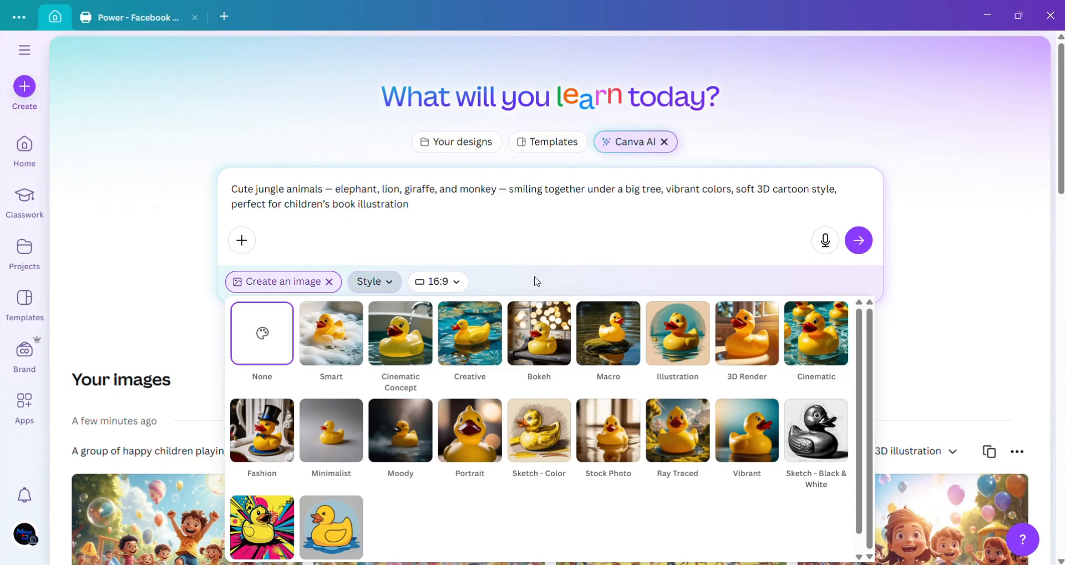
click(457, 282)
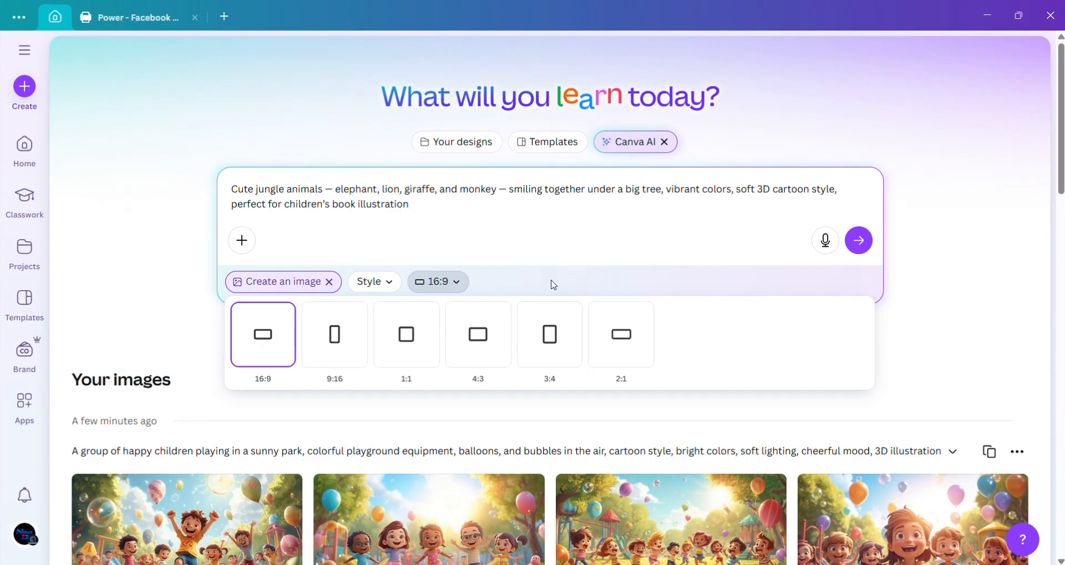
click(463, 285)
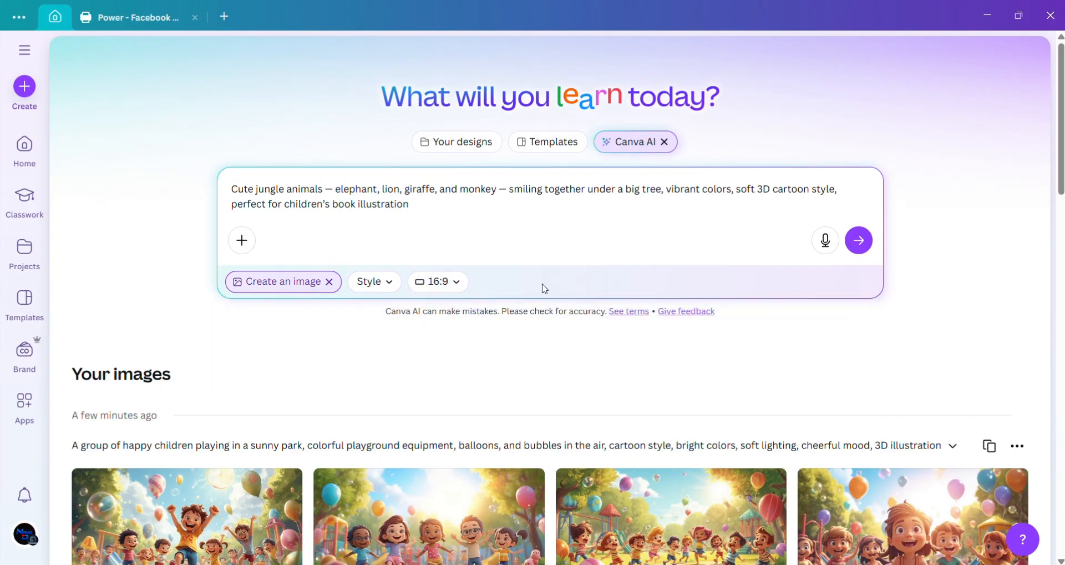
Step: Generate the jungle animals images with no style and a 16:9 aspect ratio
click(859, 240)
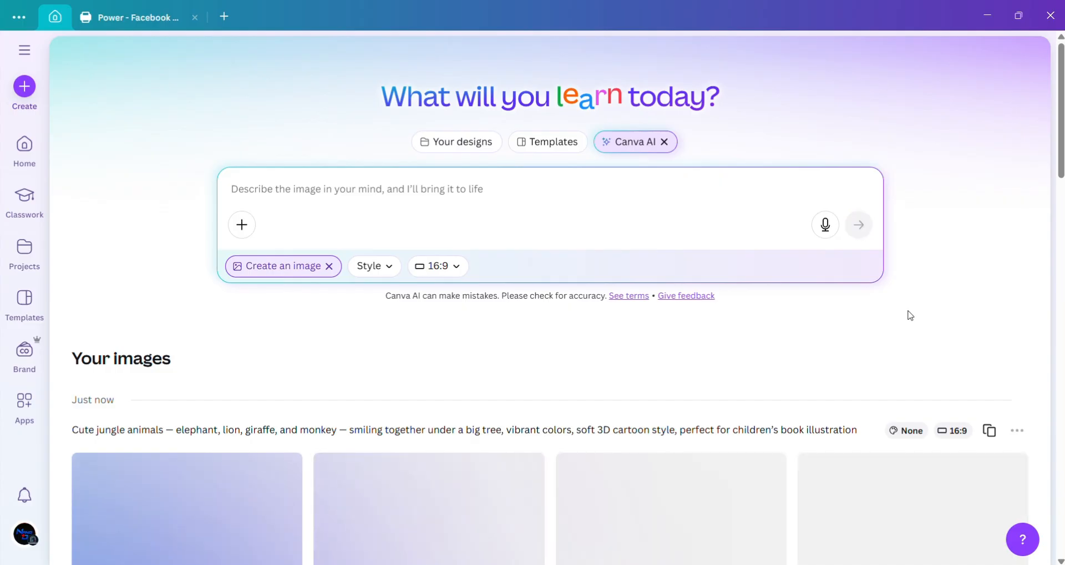
scroll(907, 314, down, 1)
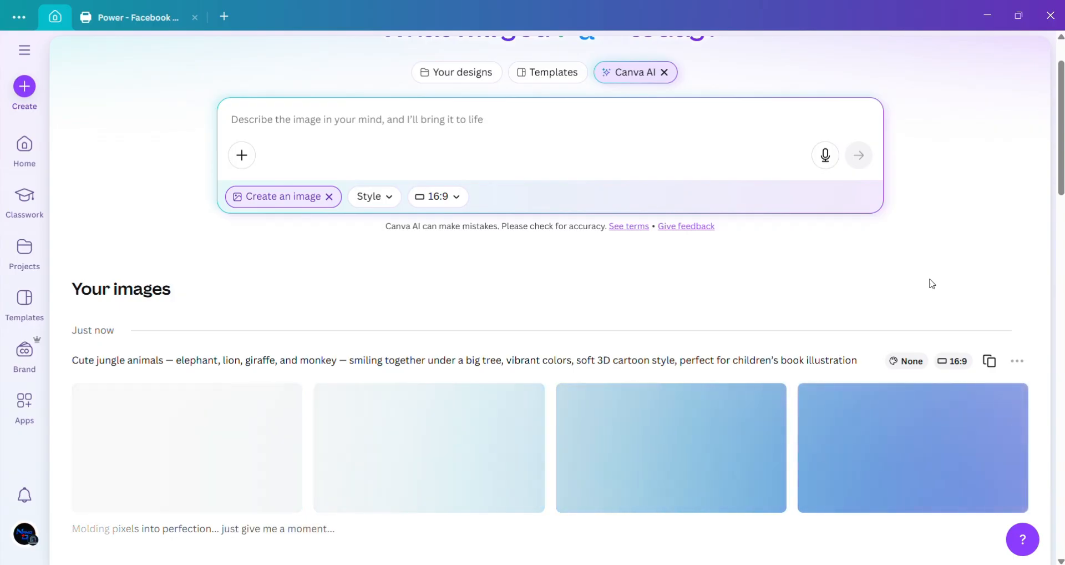
scroll(923, 277, down, 1)
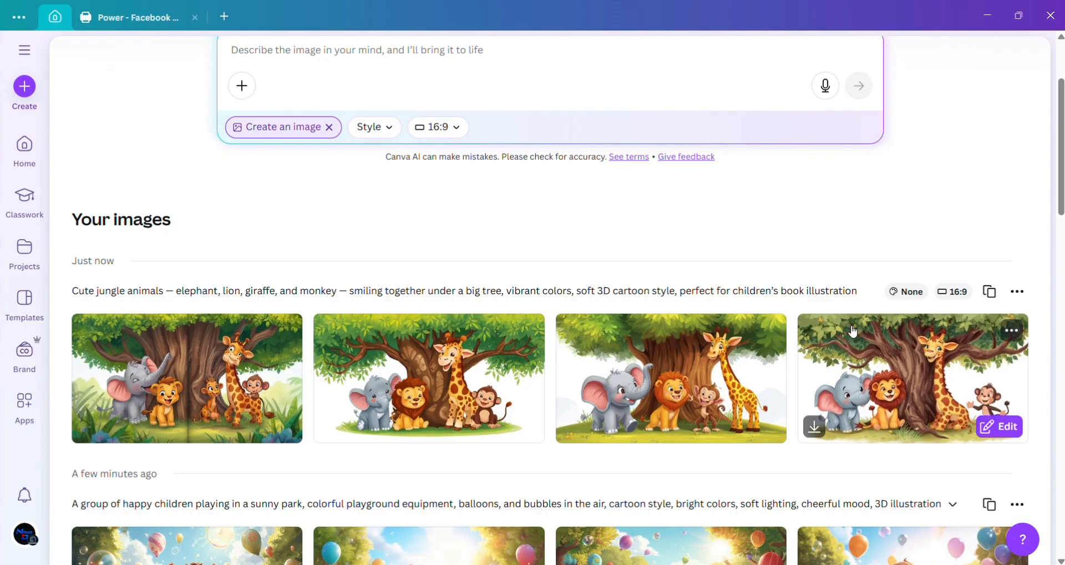
scroll(746, 314, down, 2)
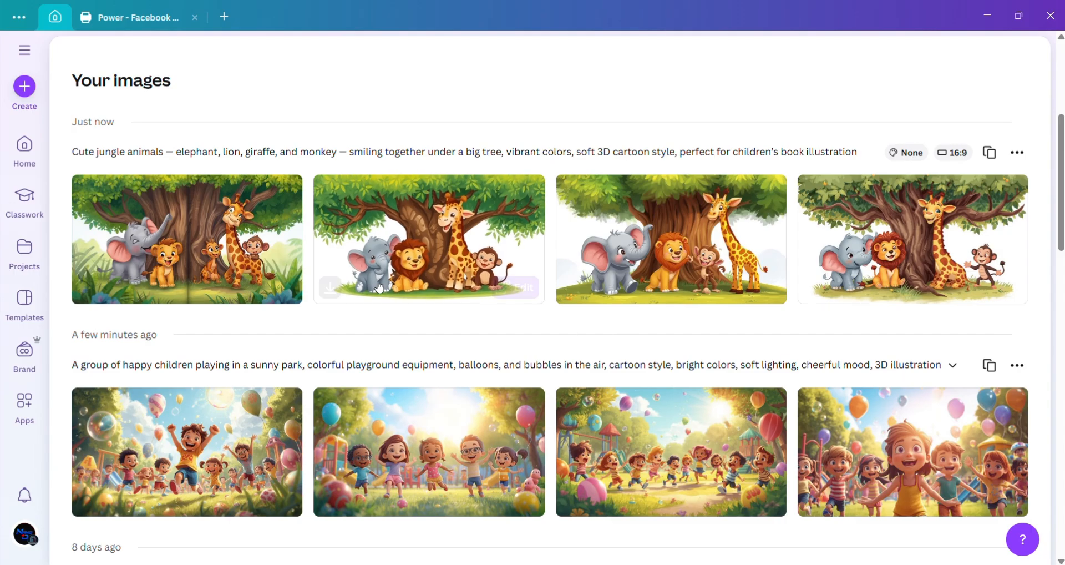
Step: Download the third jungle animals image as a JPG into the canva folder and close its preview
mouse_move(431, 266)
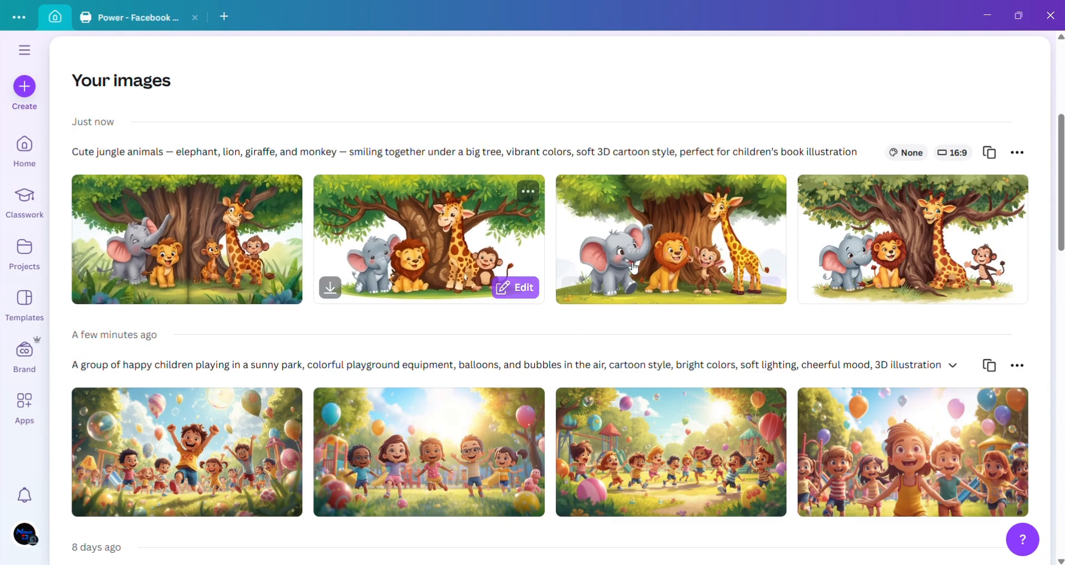
mouse_move(653, 268)
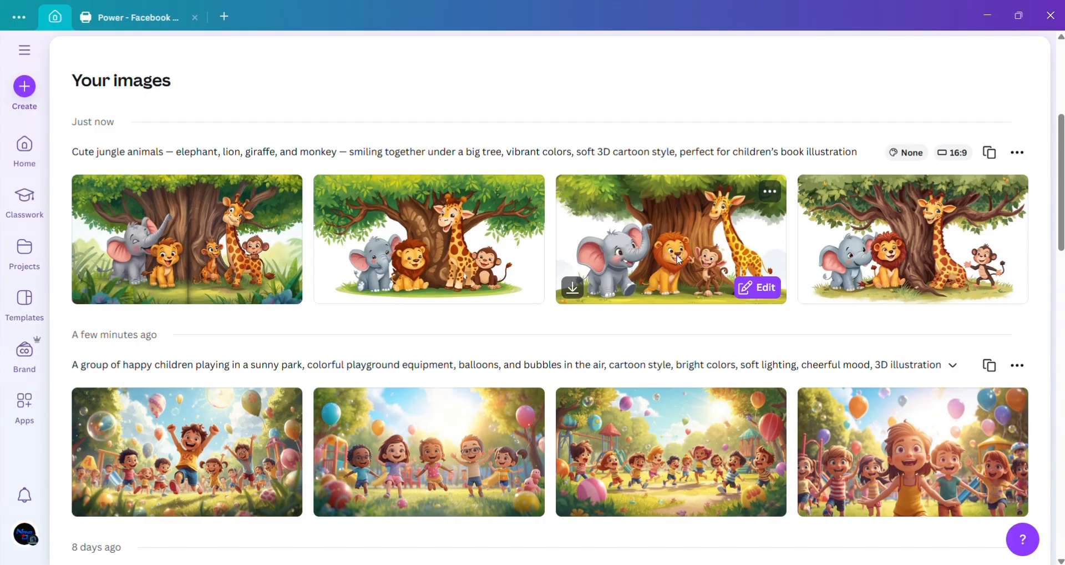
click(678, 258)
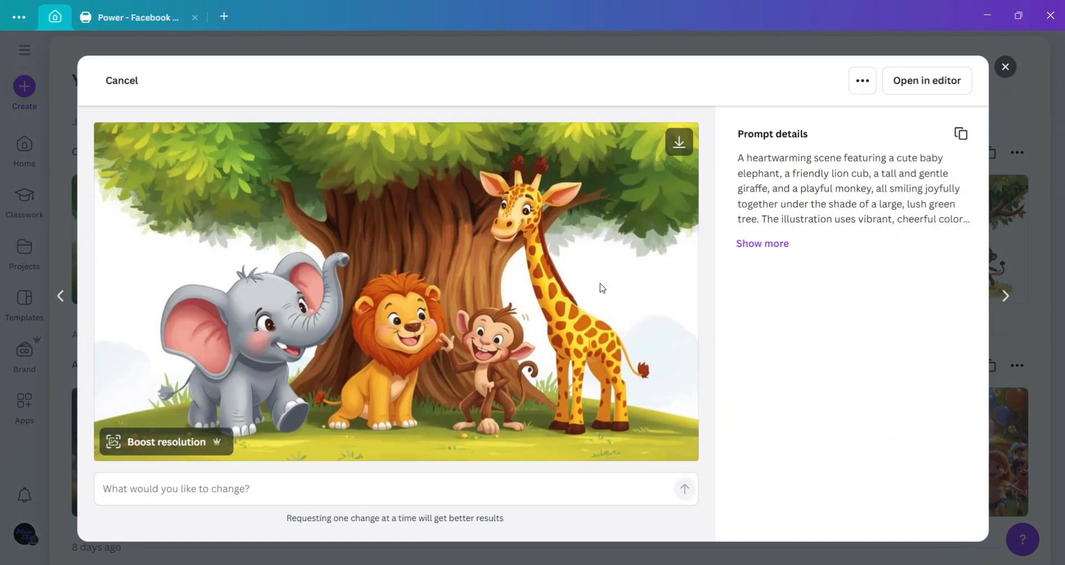
click(679, 142)
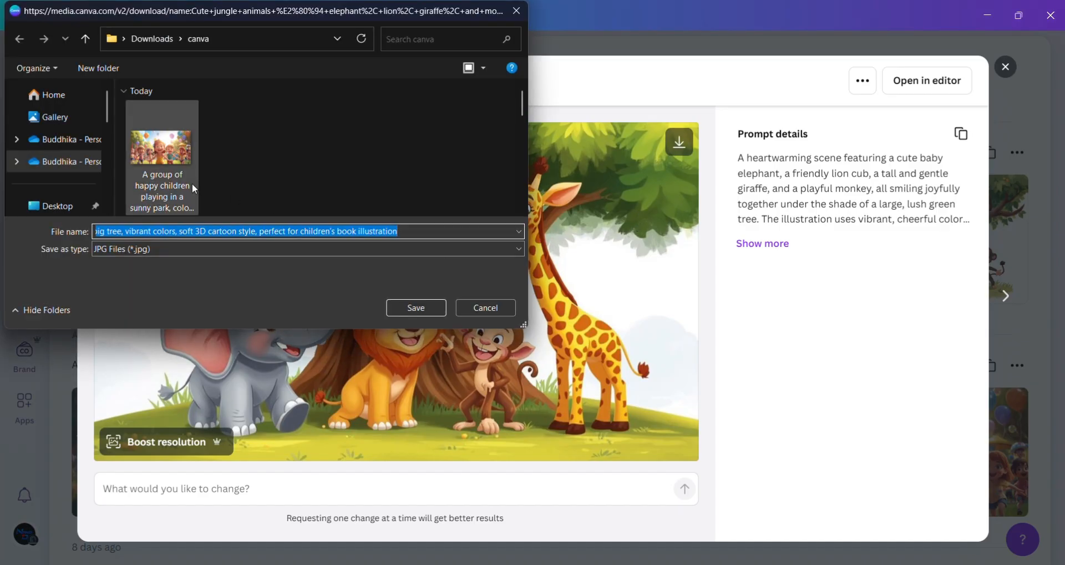
click(420, 312)
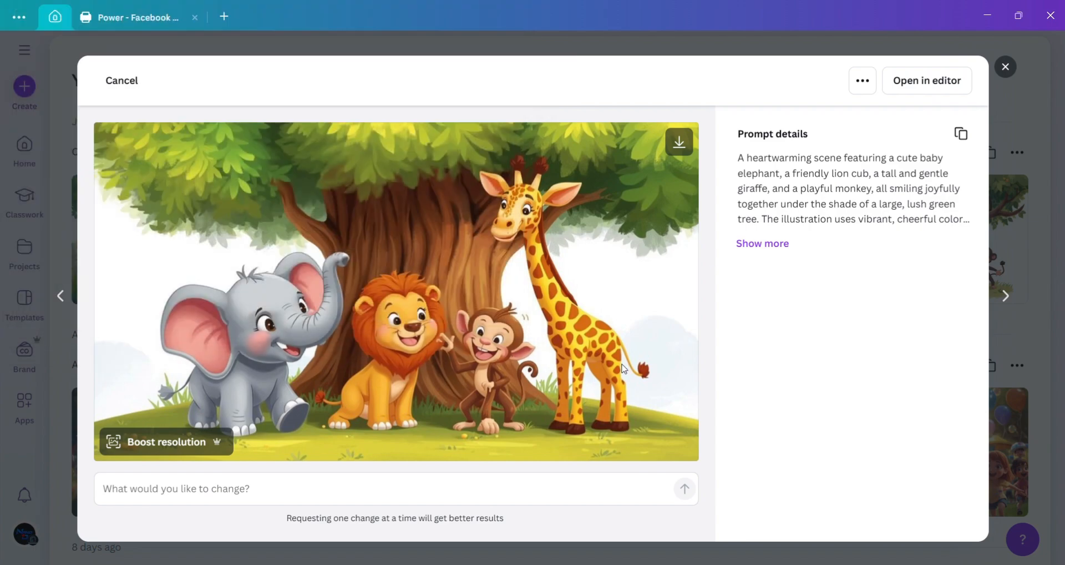
click(1004, 67)
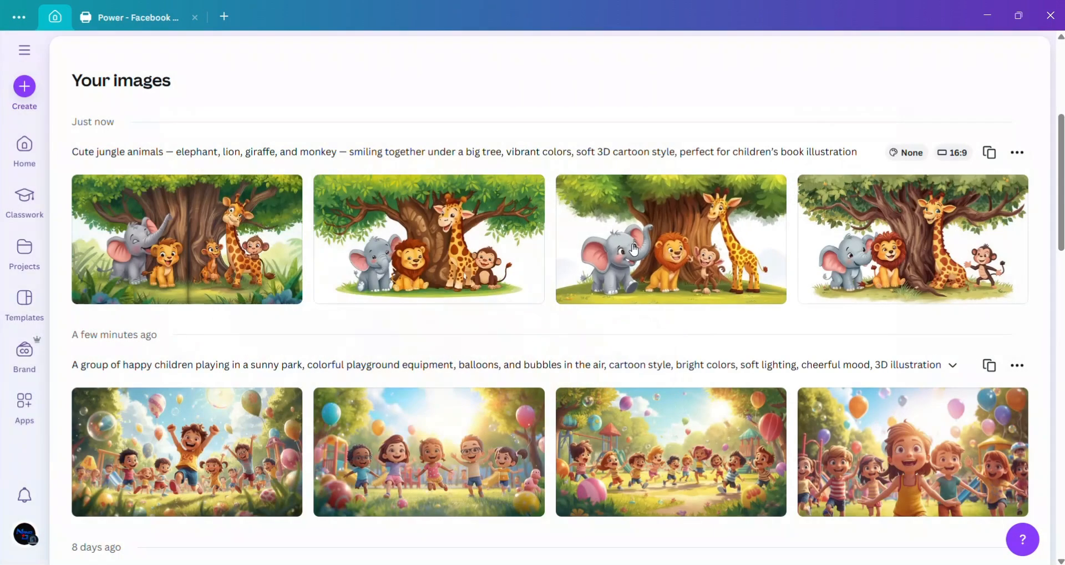
Step: Generate images from "Cute red cartoon car with big smiling face driving on a rainbow road, blue sky background, clouds and sunshine, suitable for kids' learning visuals"
scroll(515, 272, up, 5)
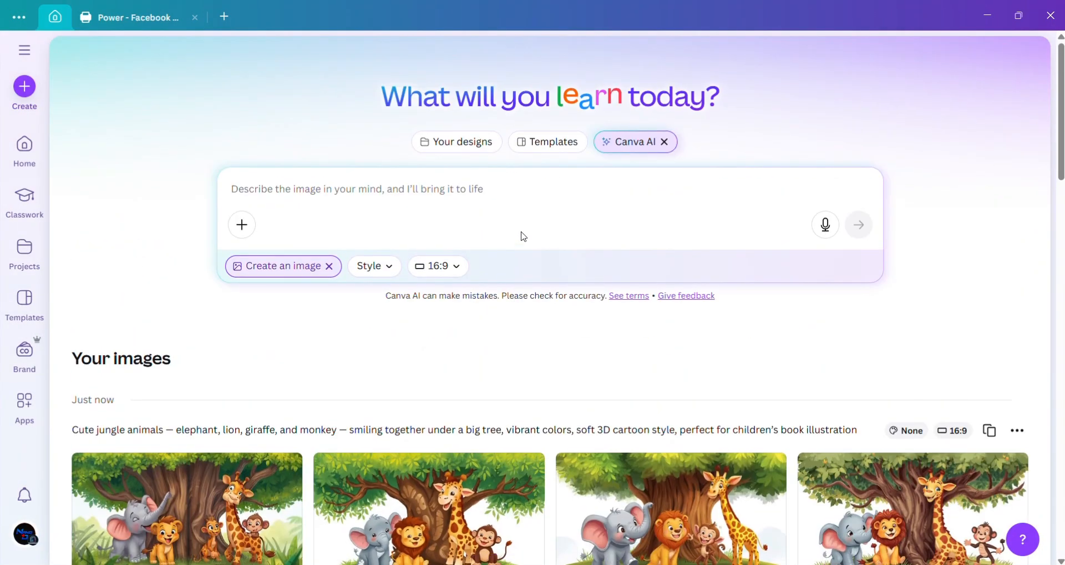
text(Cute red cartoon car with big smiling face driving on a rainbow road, blue sky background, clouds and sunshine, suitable for kids’ learning visuals)
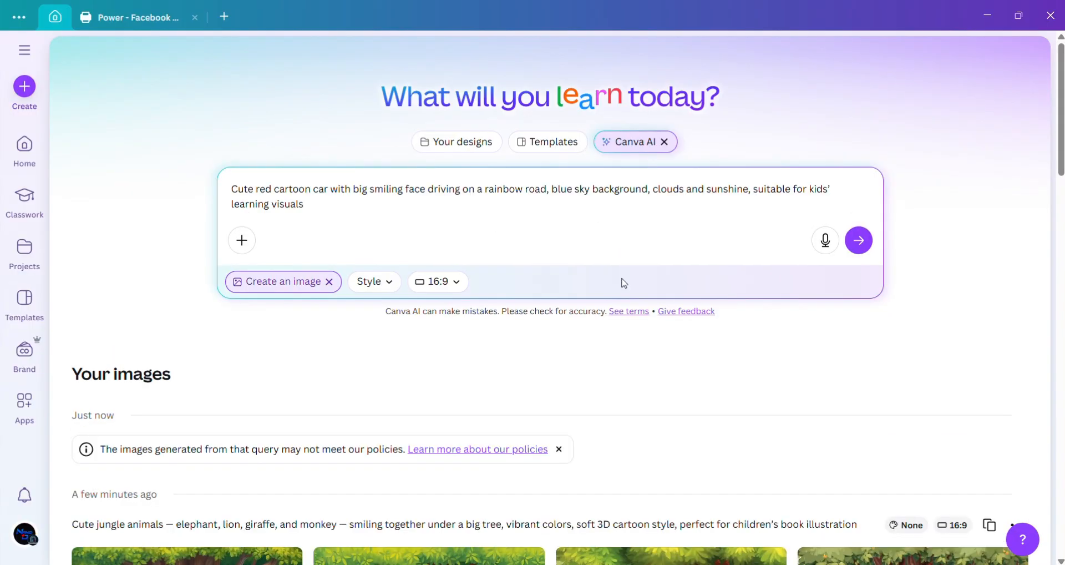
click(858, 240)
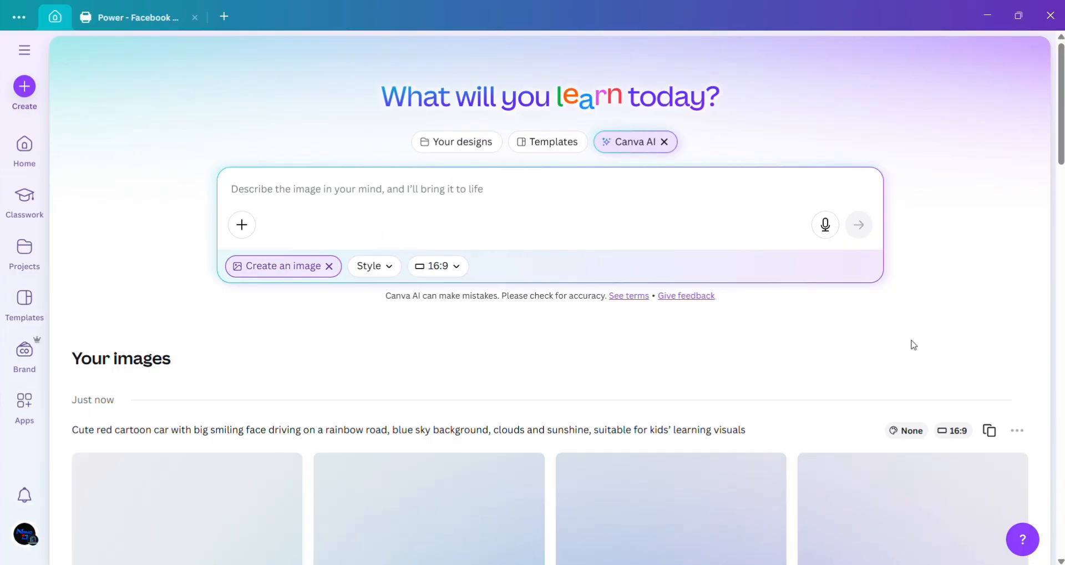
scroll(910, 344, down, 1)
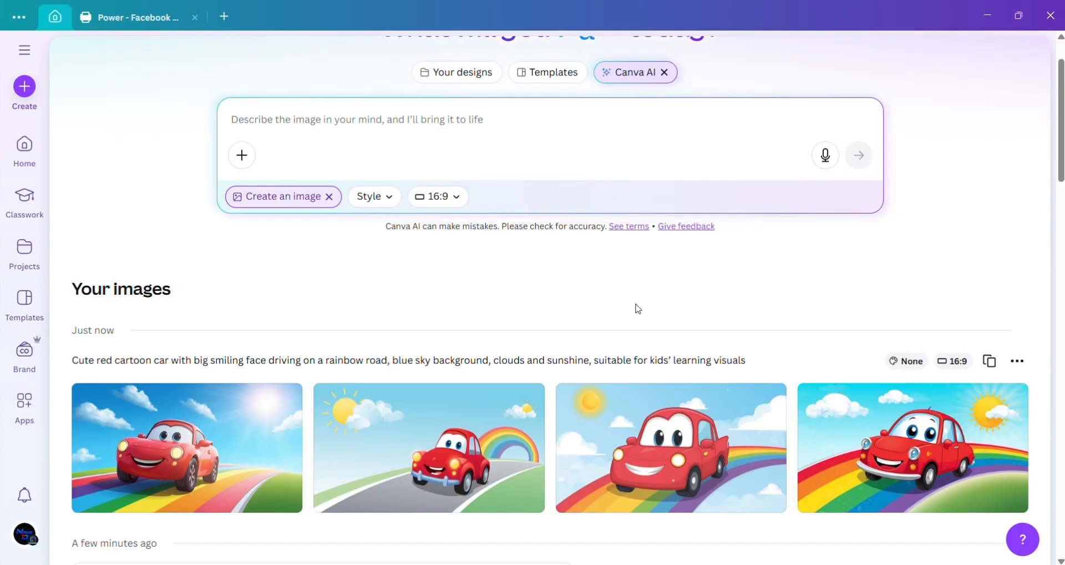
scroll(567, 325, down, 3)
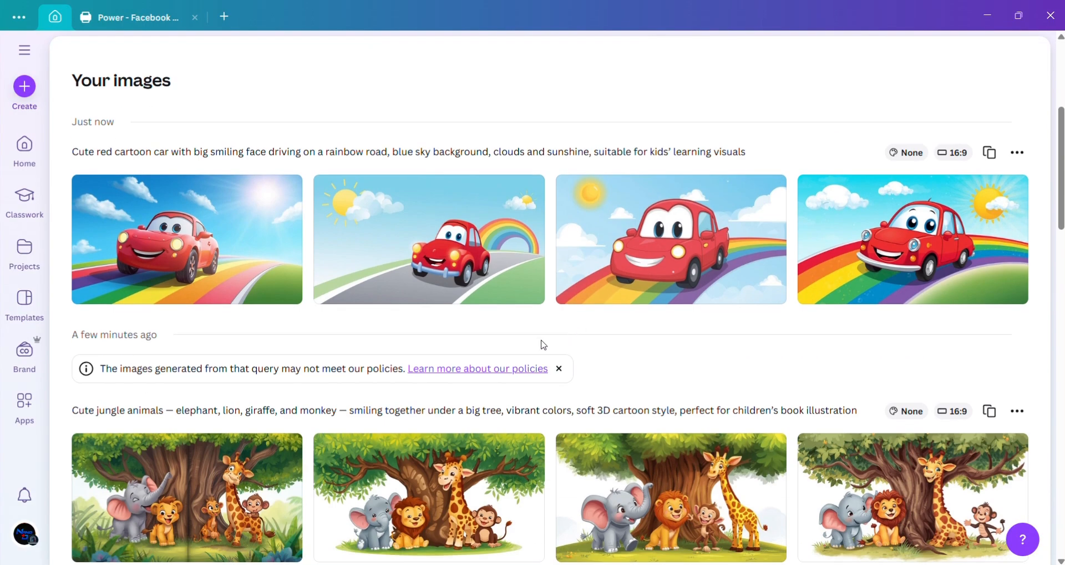
scroll(272, 360, up, 2)
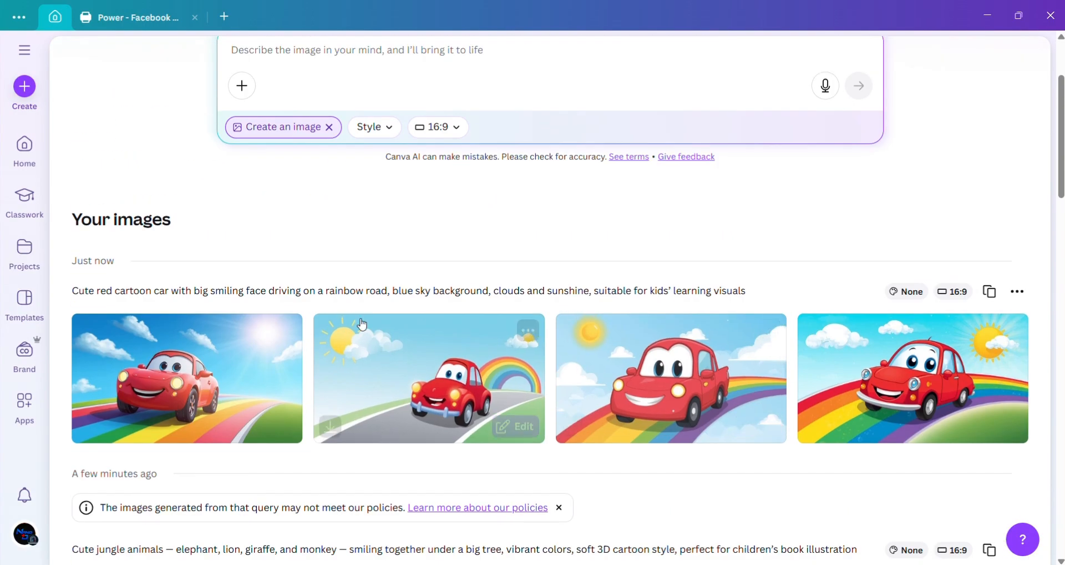
Step: Preview the first red car image, and download the fourth one as a JPG into the canva folder, closing both previews
click(251, 370)
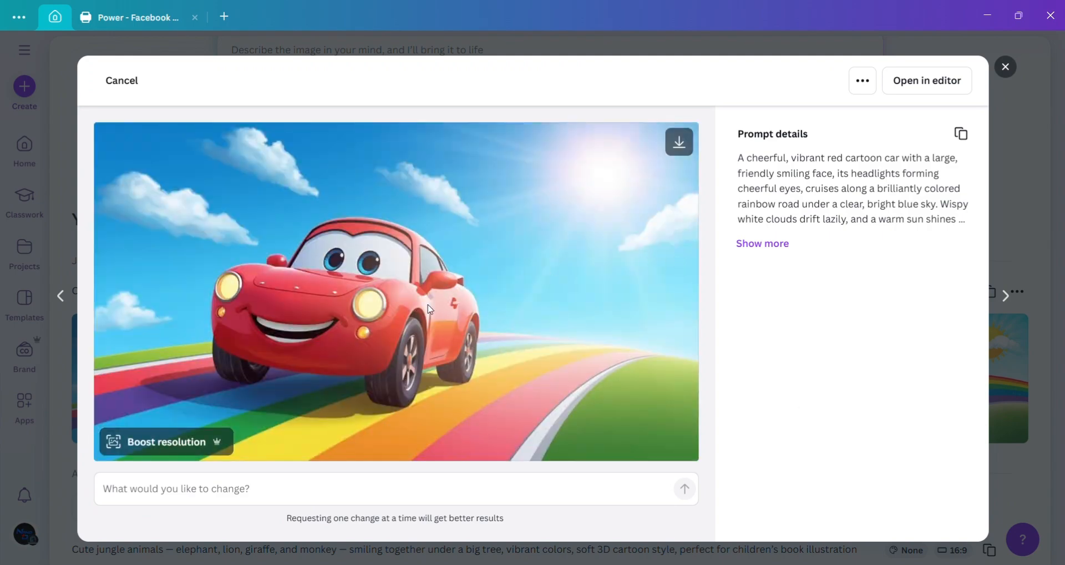
click(1004, 68)
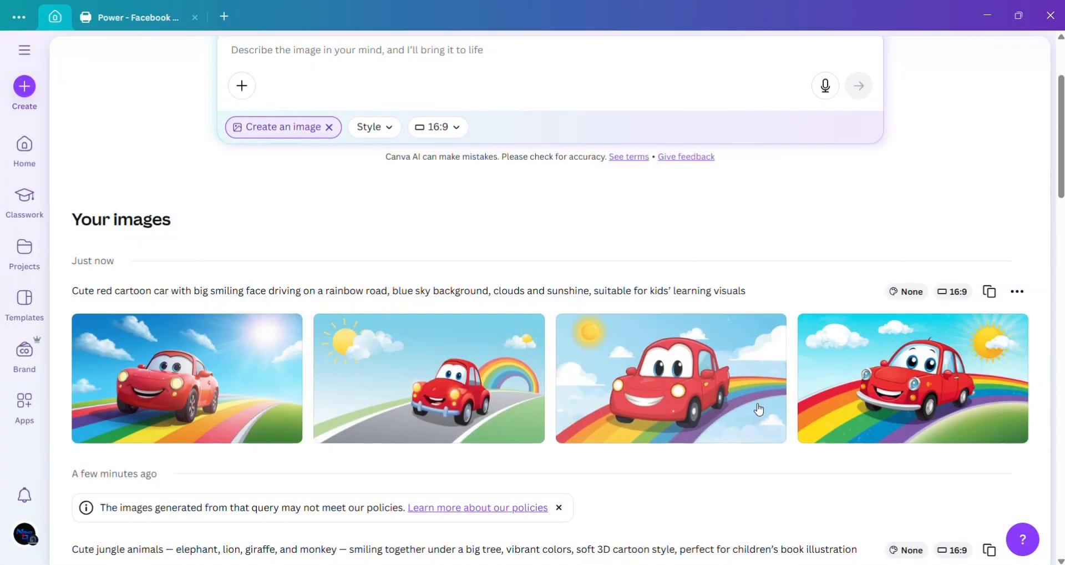
click(914, 391)
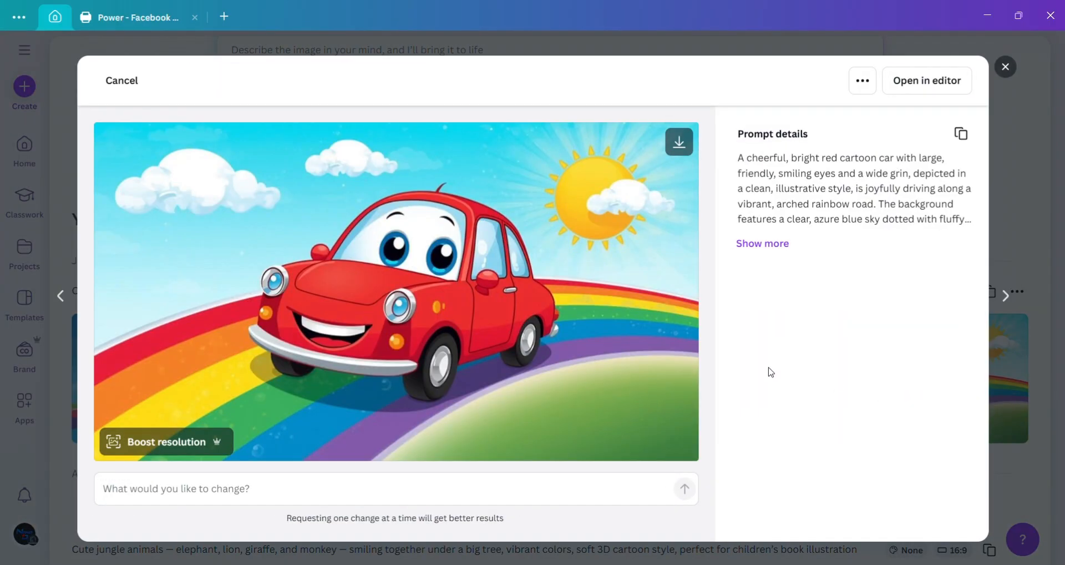
click(679, 142)
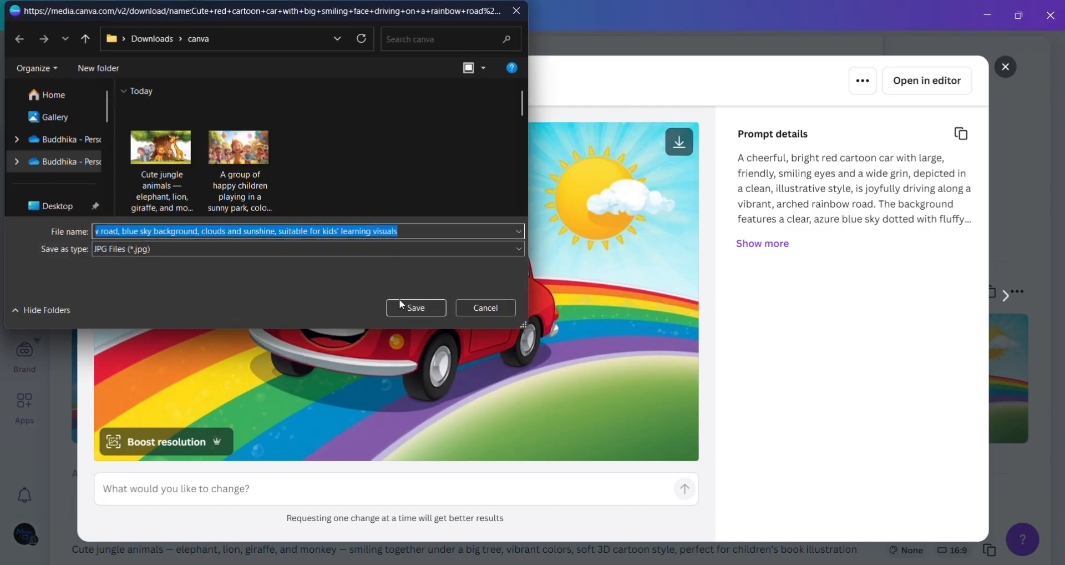
click(401, 302)
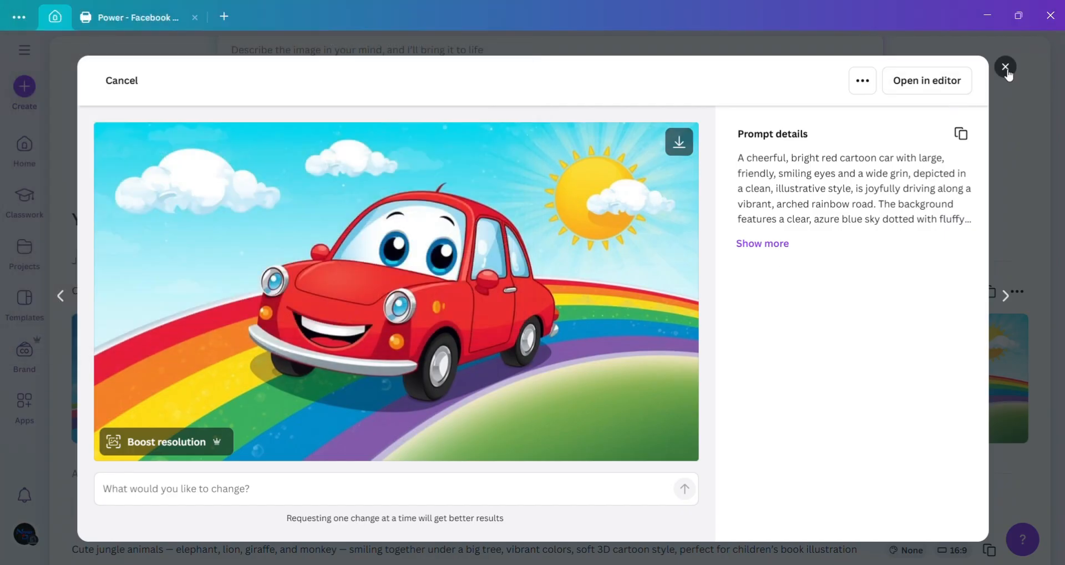
click(1005, 67)
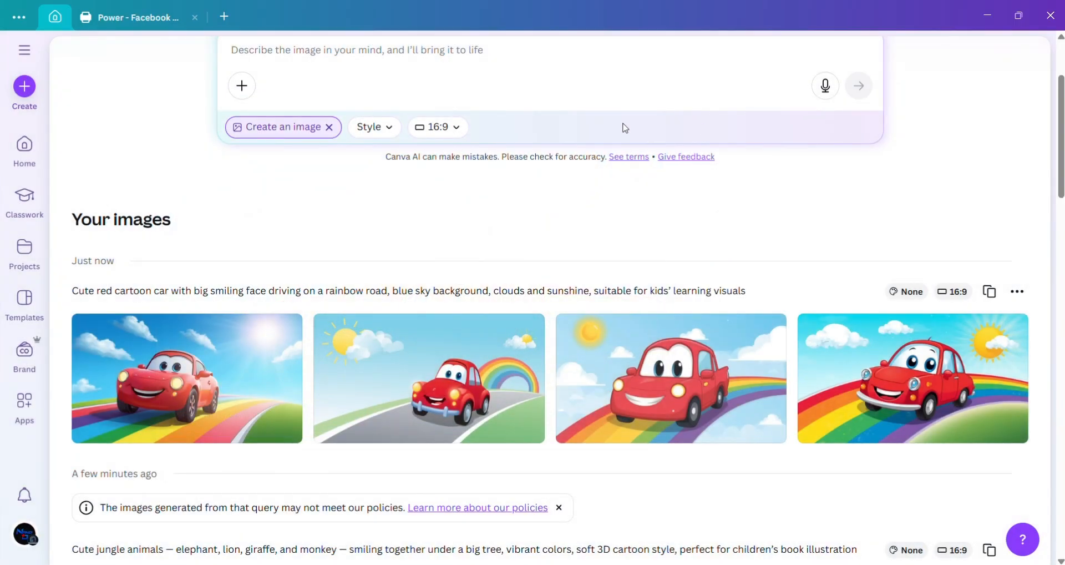
Step: Generate images from "Colorful underwater world with smiling fish, sea turtle, coral reefs, and bubbles, cute cartoon style, soft pastel colors, children's illustration, friendly and fun mood"
text(Colorful underwater world with smiling fish, sea turtle, coral reefs, and bubbles, cute cartoon style, soft pastel colors, children’s illustration, friendly and fun mood)
scroll(457, 49, up, 3)
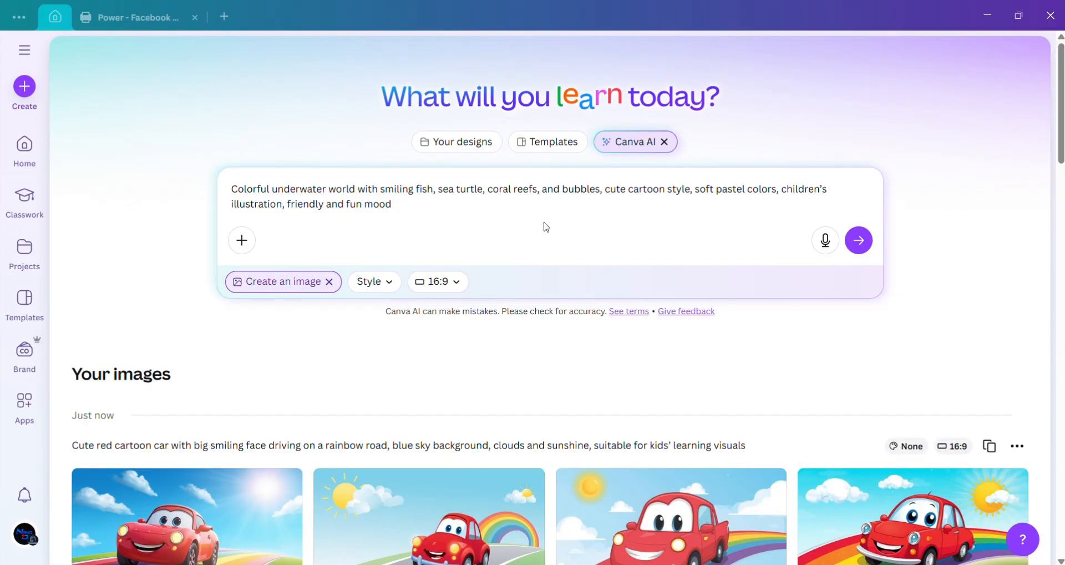
click(858, 239)
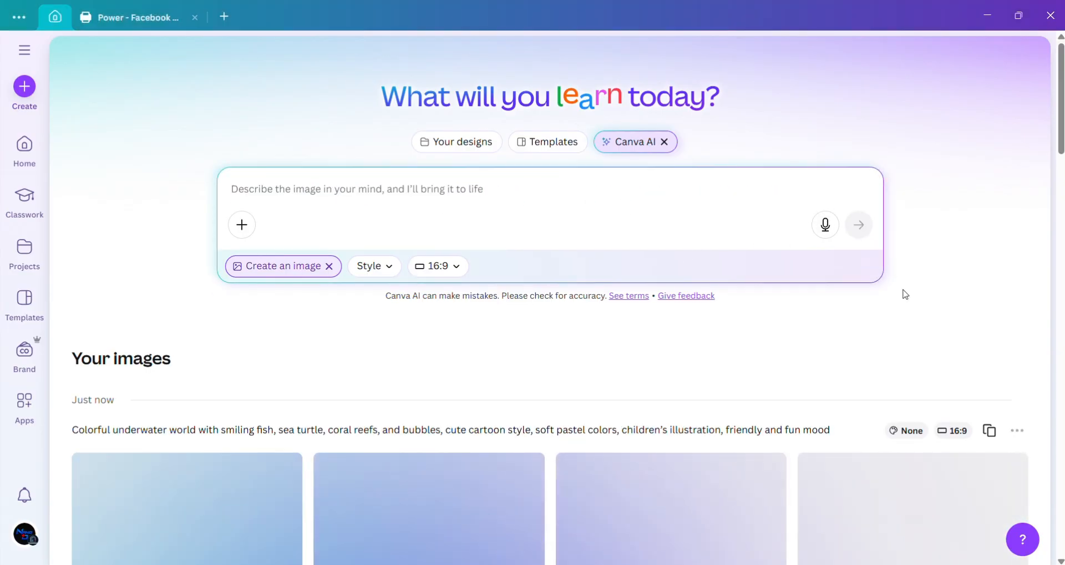
scroll(910, 267, down, 1)
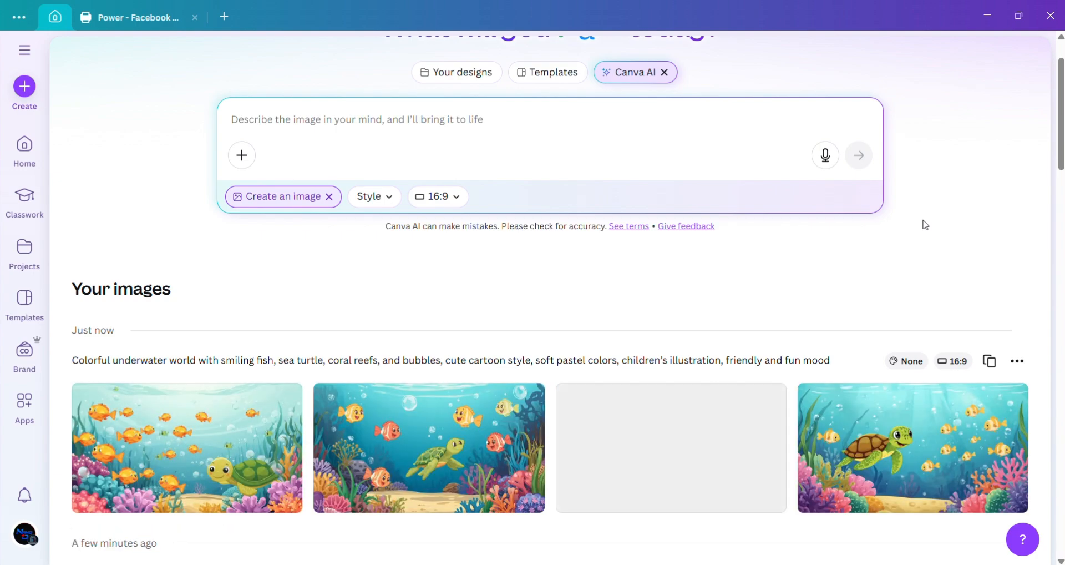
Step: Look over the generated underwater images, previewing the third one at large size and closing its preview
scroll(922, 225, down, 3)
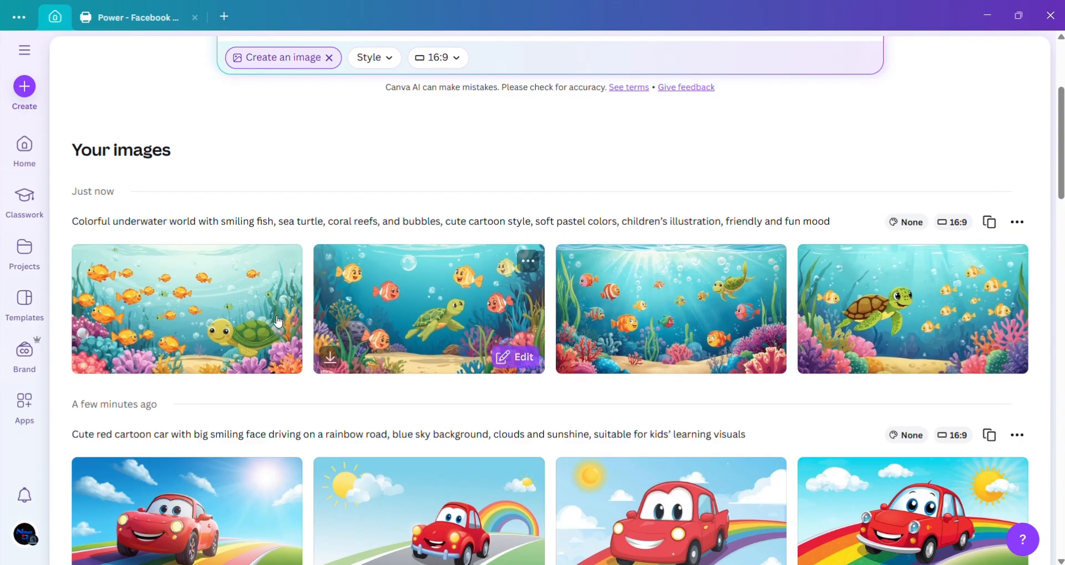
mouse_move(267, 320)
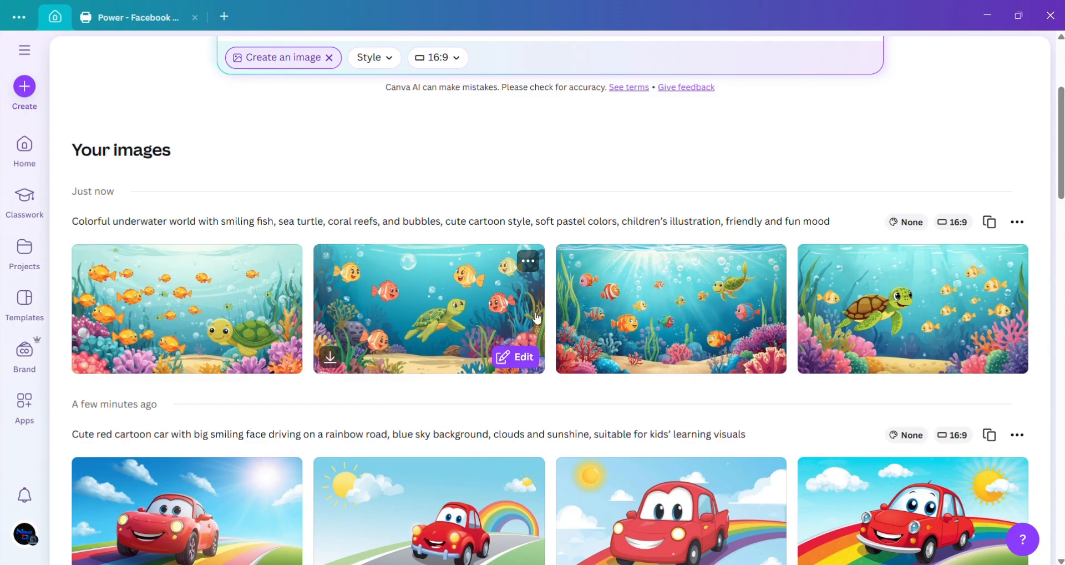
click(703, 308)
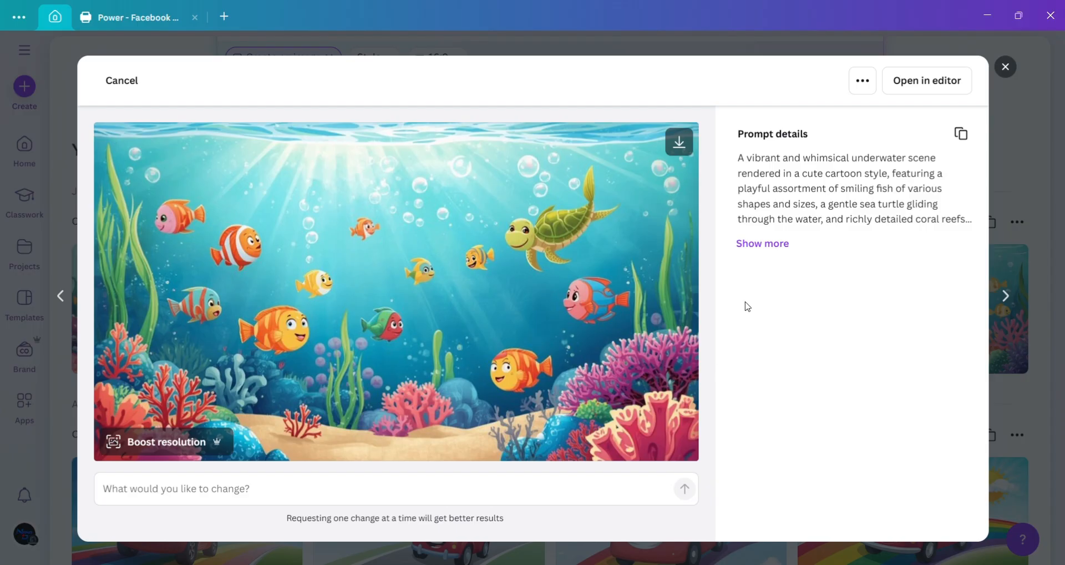
click(1004, 68)
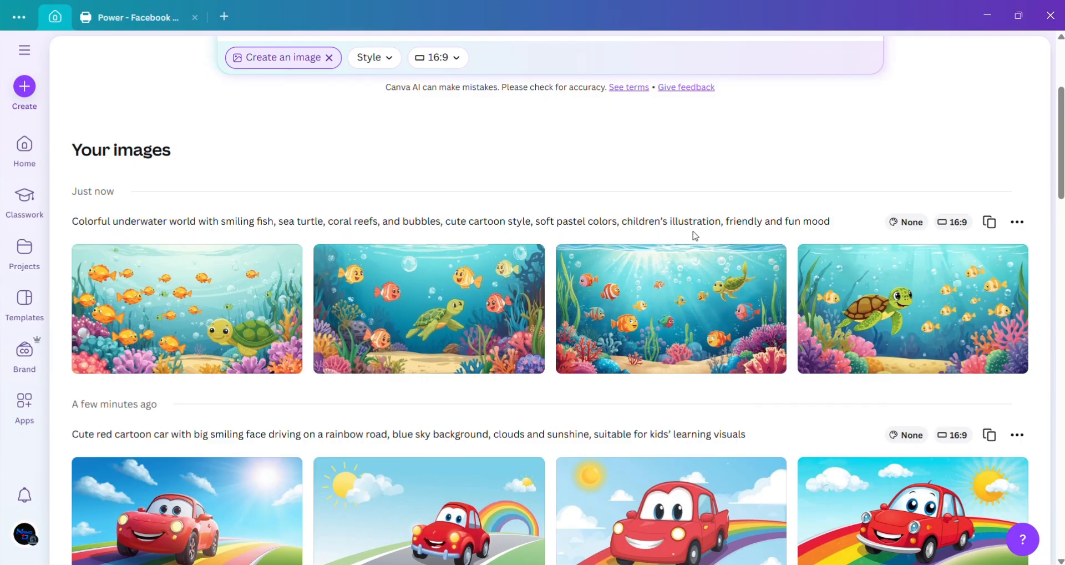
Step: Generate images from "Cute little astronaut child in a space suit floating near planets and stars, cartoon rocket ship nearby, bright and colorful outer space, 3D kids-style art"
scroll(310, 232, up, 4)
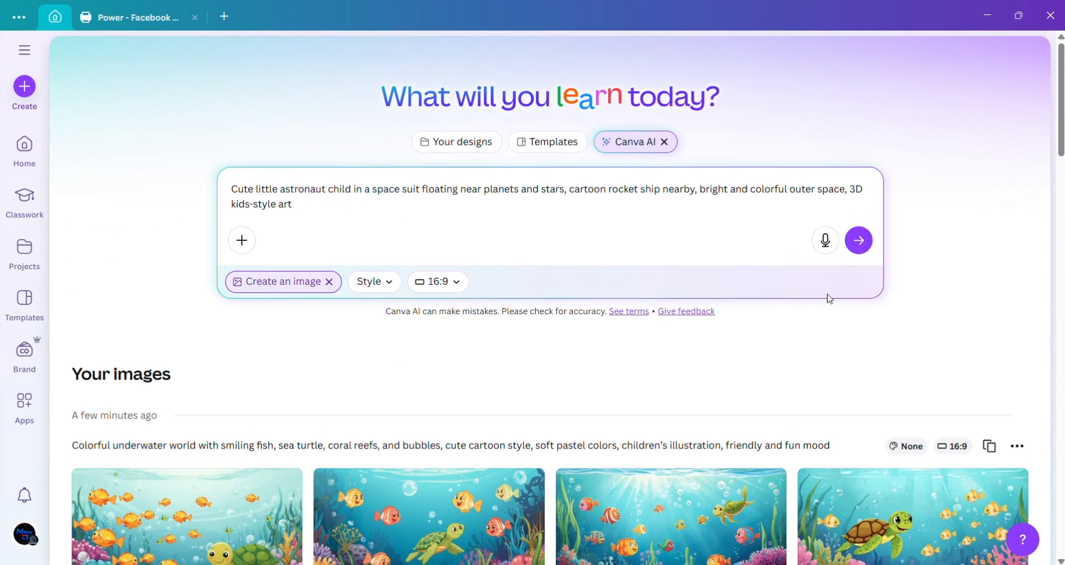
click(858, 240)
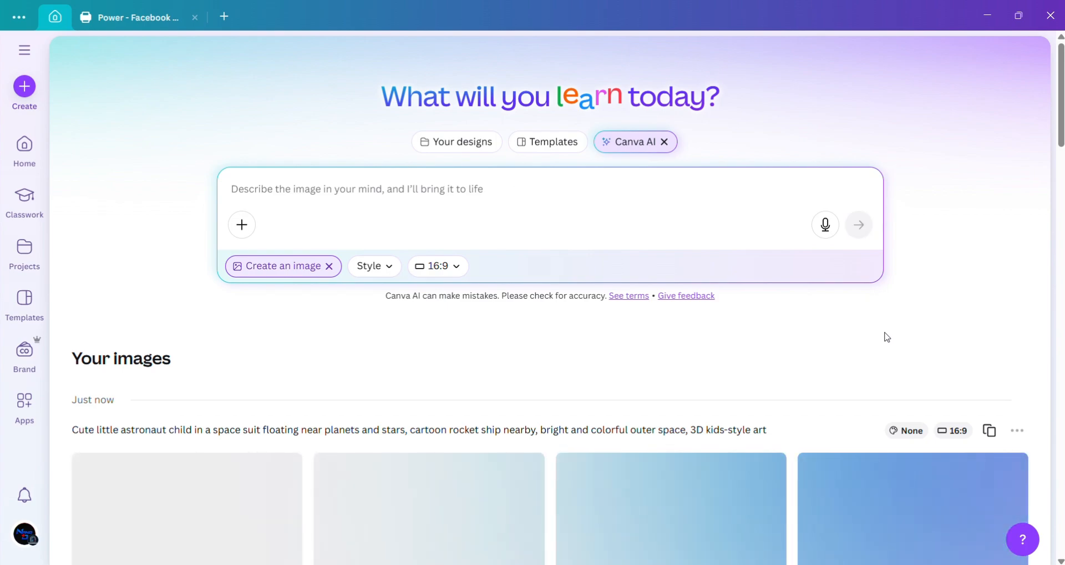
scroll(1000, 235, down, 3)
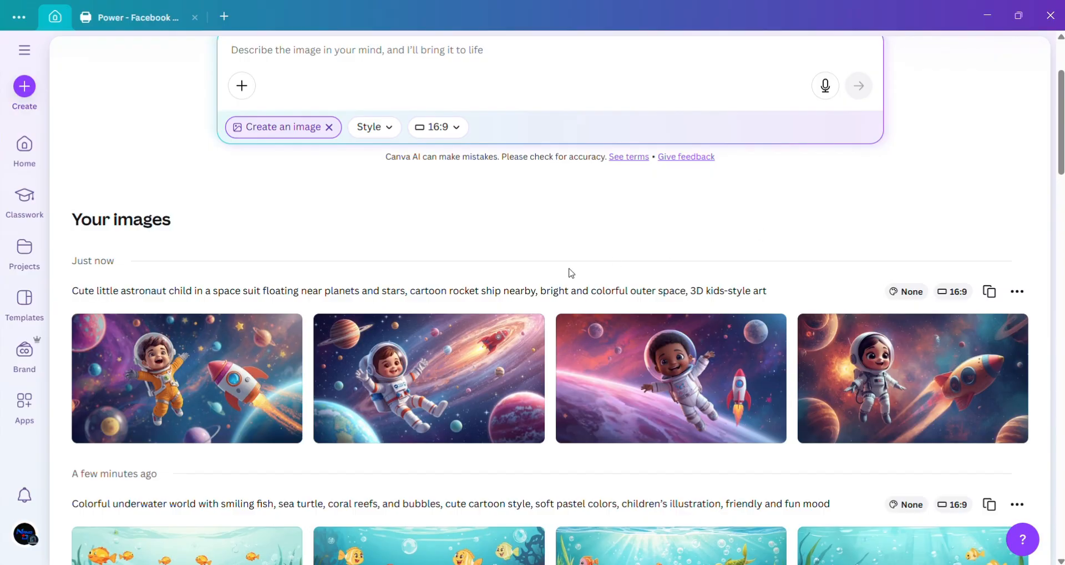
Step: Examine the available image styles for generation and leave the style choice as it is
mouse_move(159, 376)
click(388, 127)
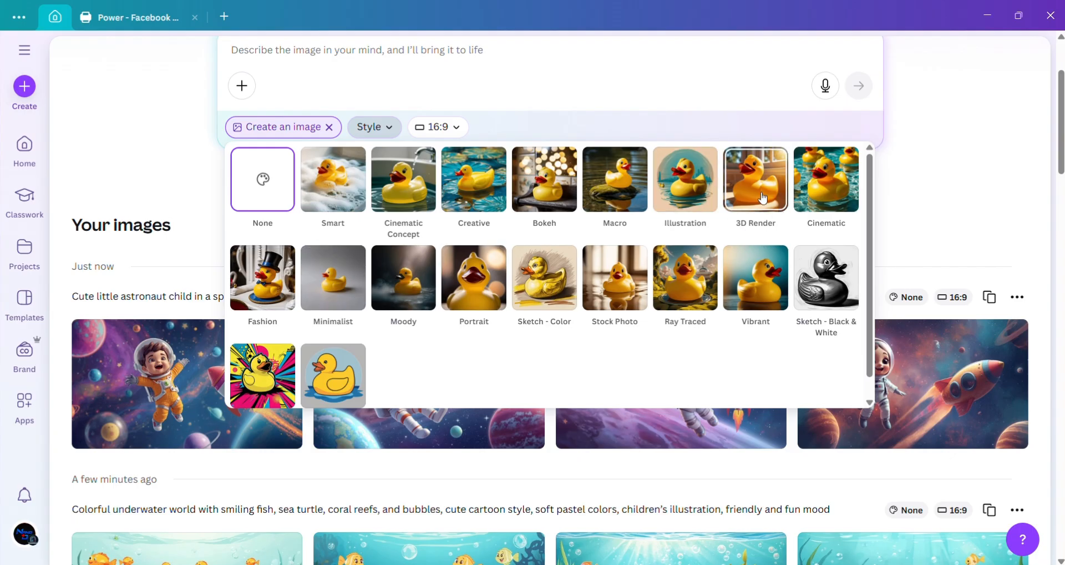
click(939, 195)
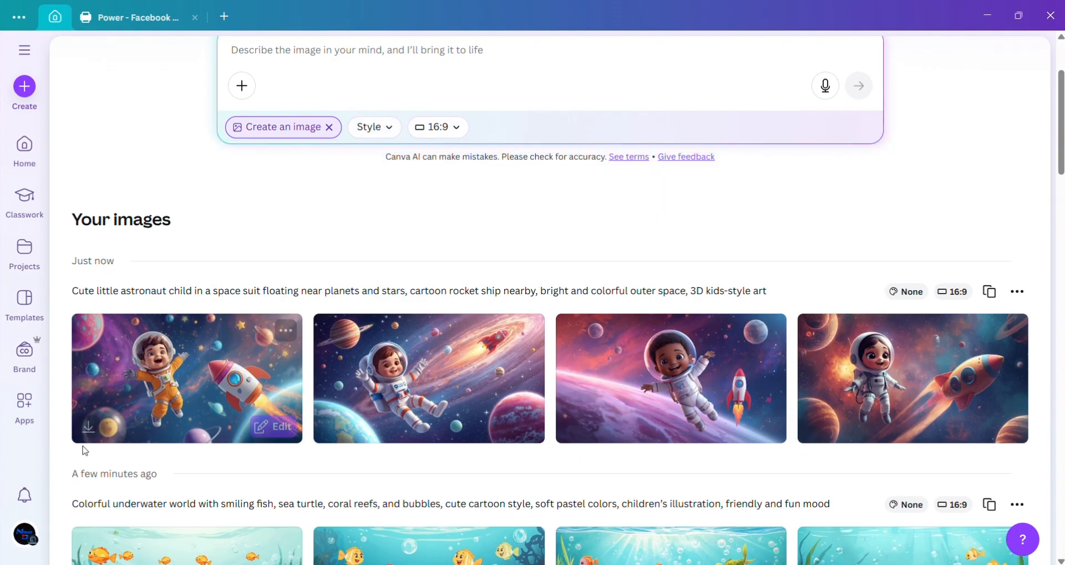
Step: Preview the first and second astronaut images at large size, closing each preview
mouse_move(136, 403)
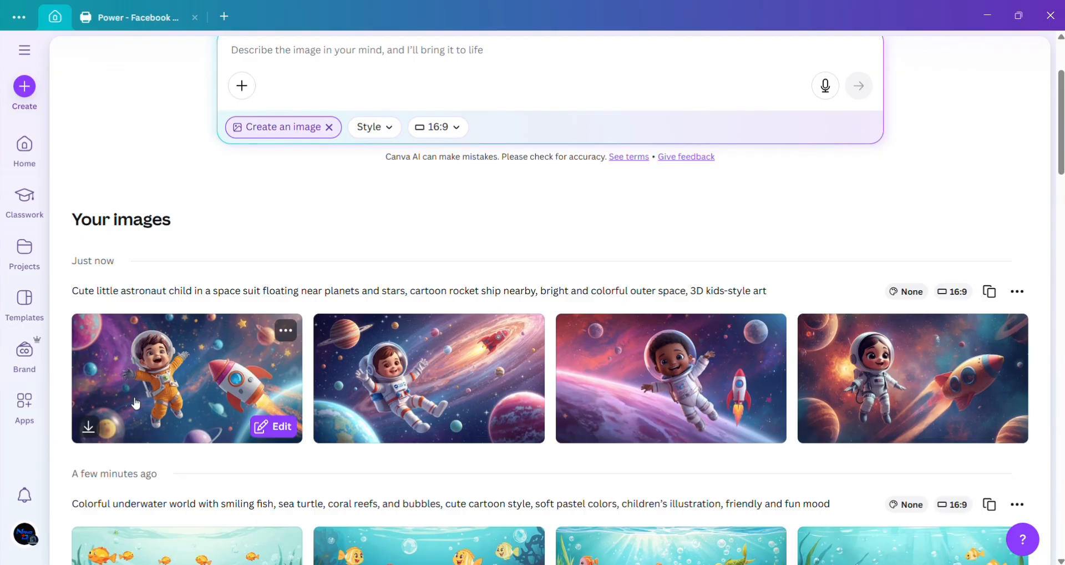
click(162, 397)
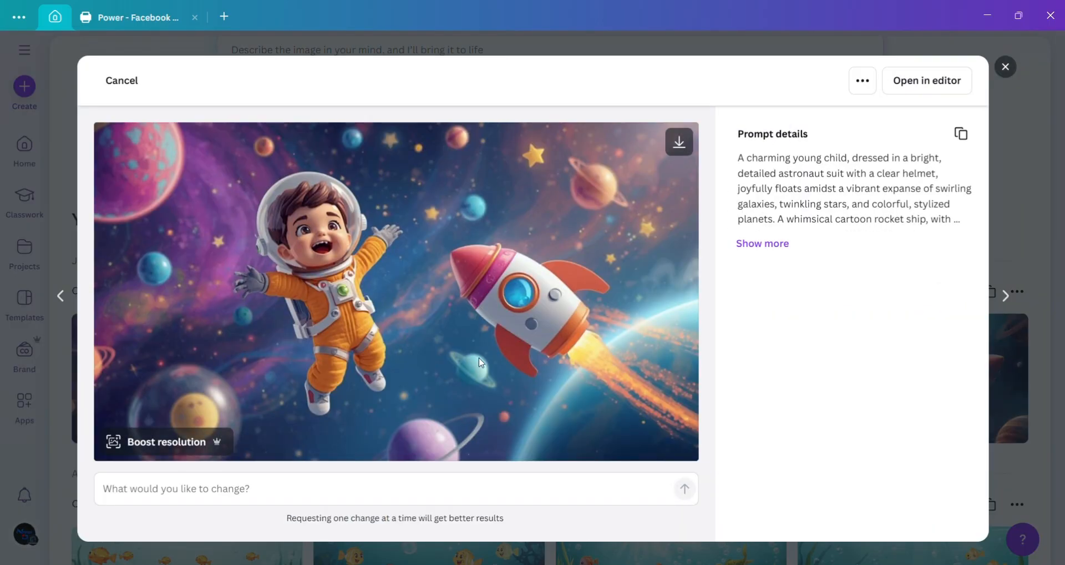
click(1006, 67)
click(428, 382)
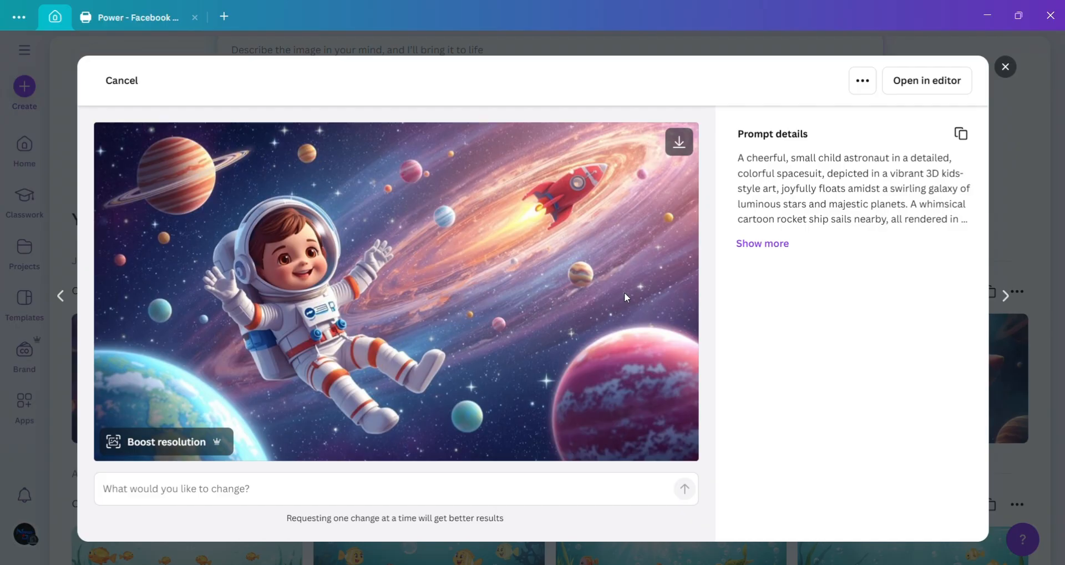
click(1006, 67)
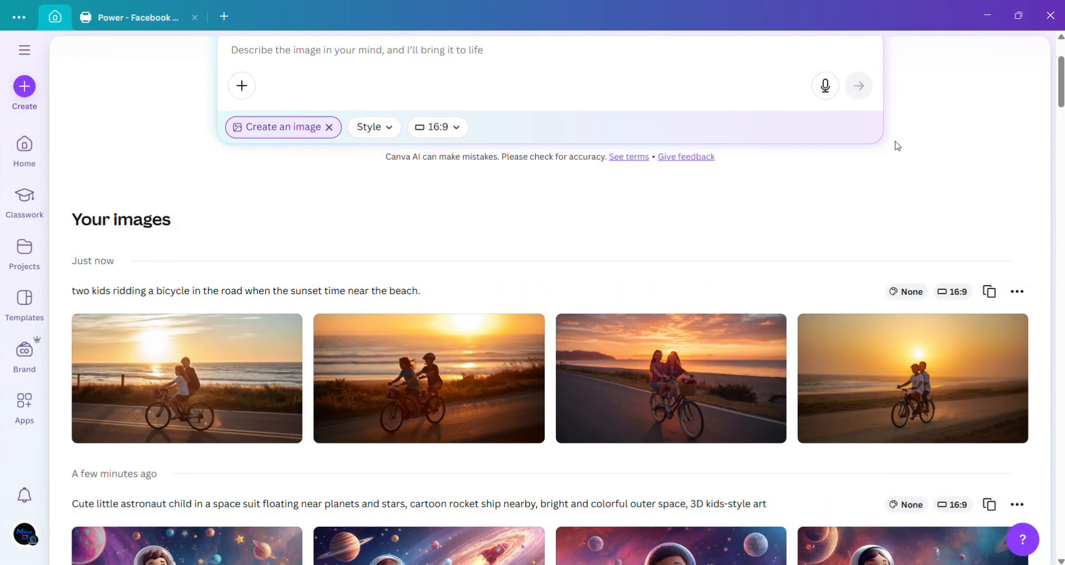
Step: Examine the history of generated images, comparing the prompts, styles and aspect ratios used for the earlier results
scroll(800, 219, down, 5)
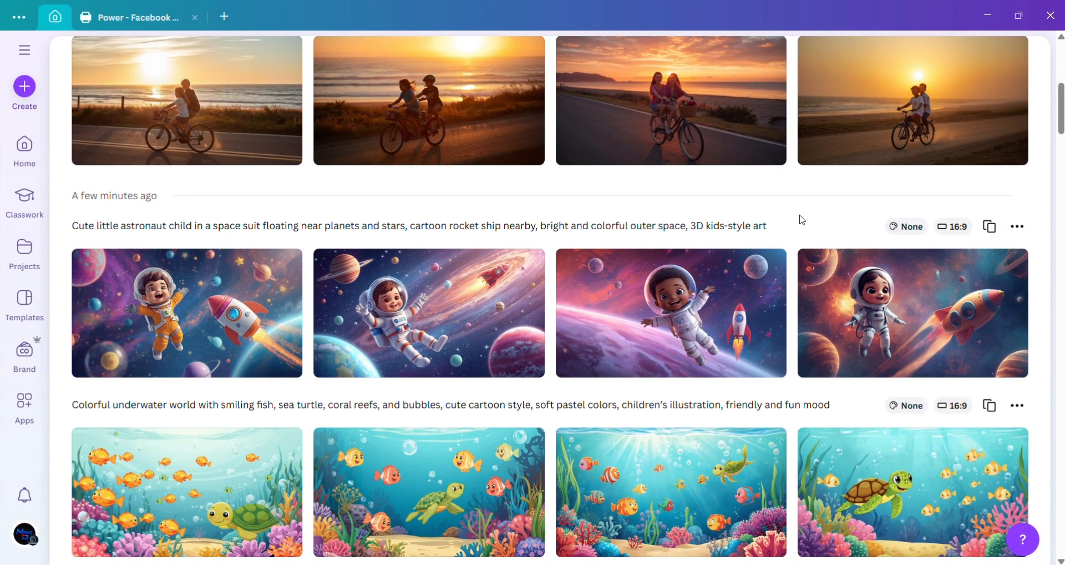
scroll(800, 219, down, 8)
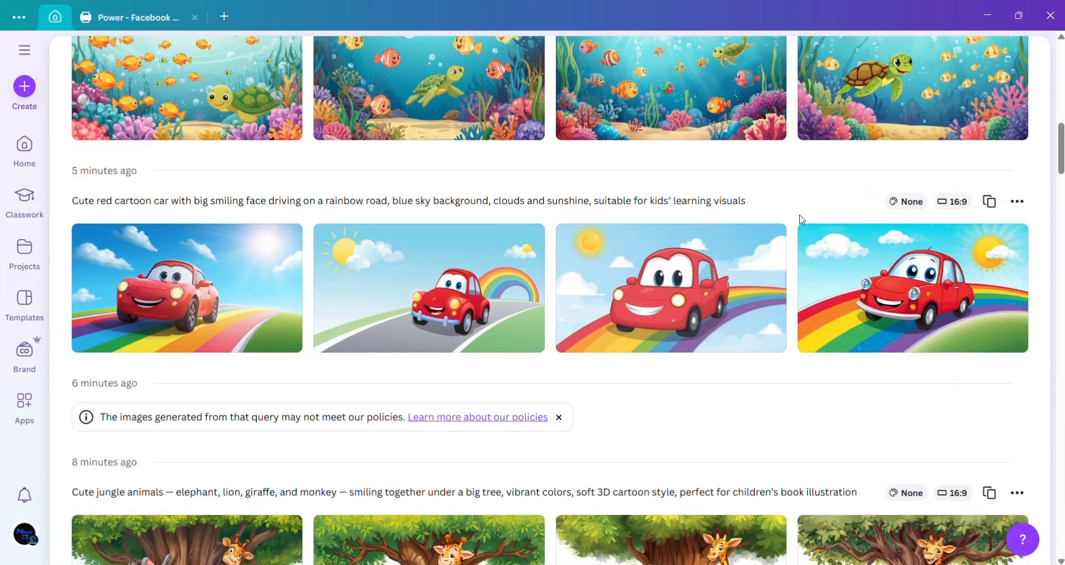
scroll(801, 219, down, 15)
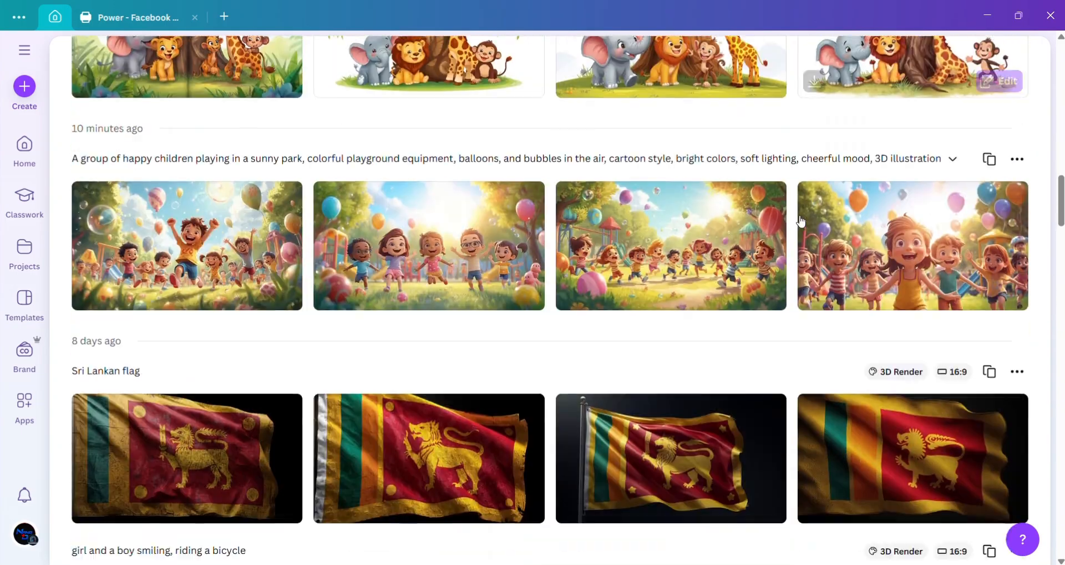
scroll(800, 220, down, 4)
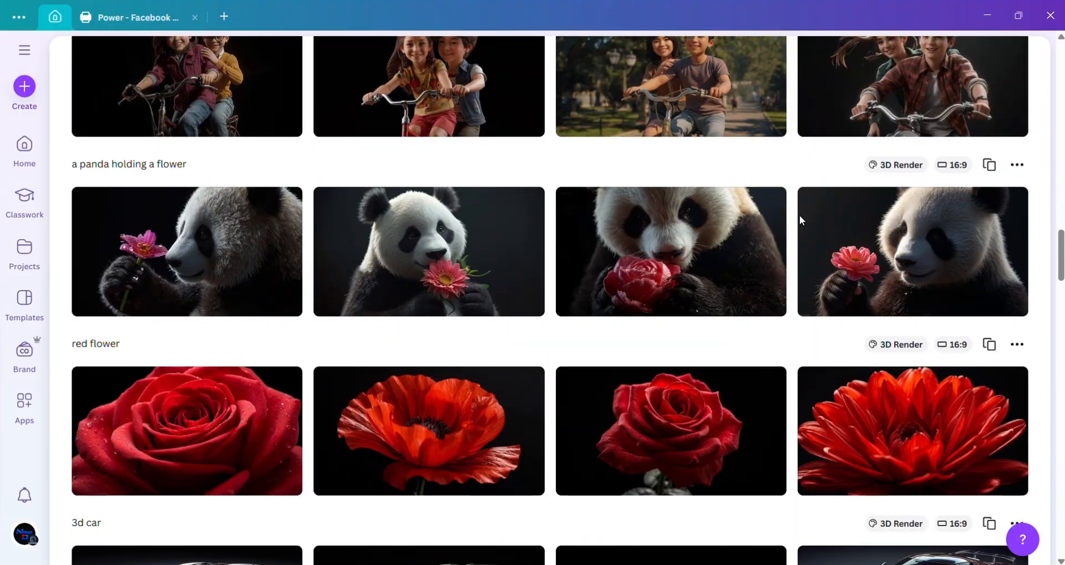
scroll(801, 220, down, 11)
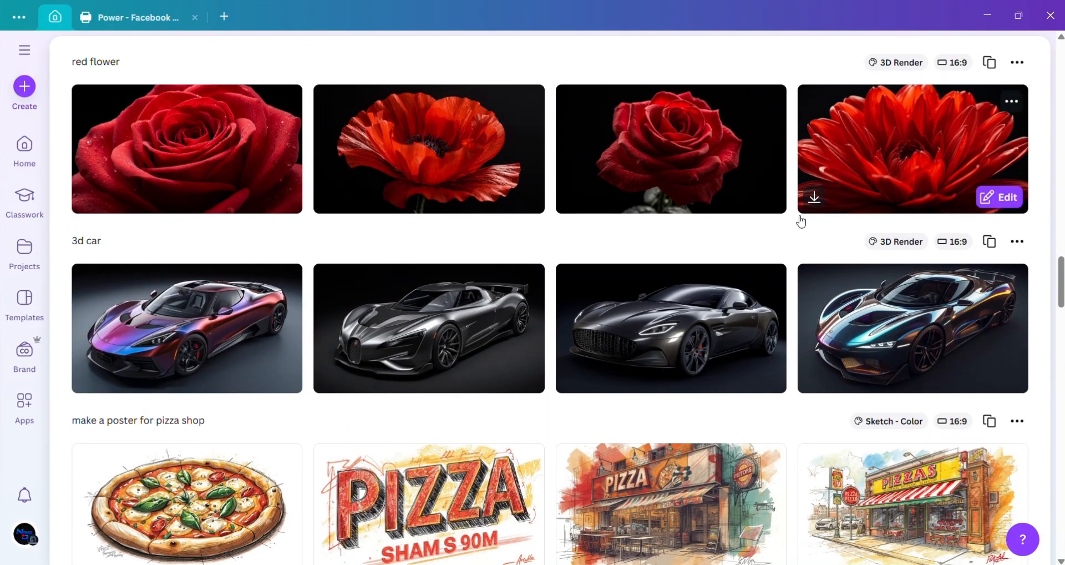
scroll(800, 220, down, 6)
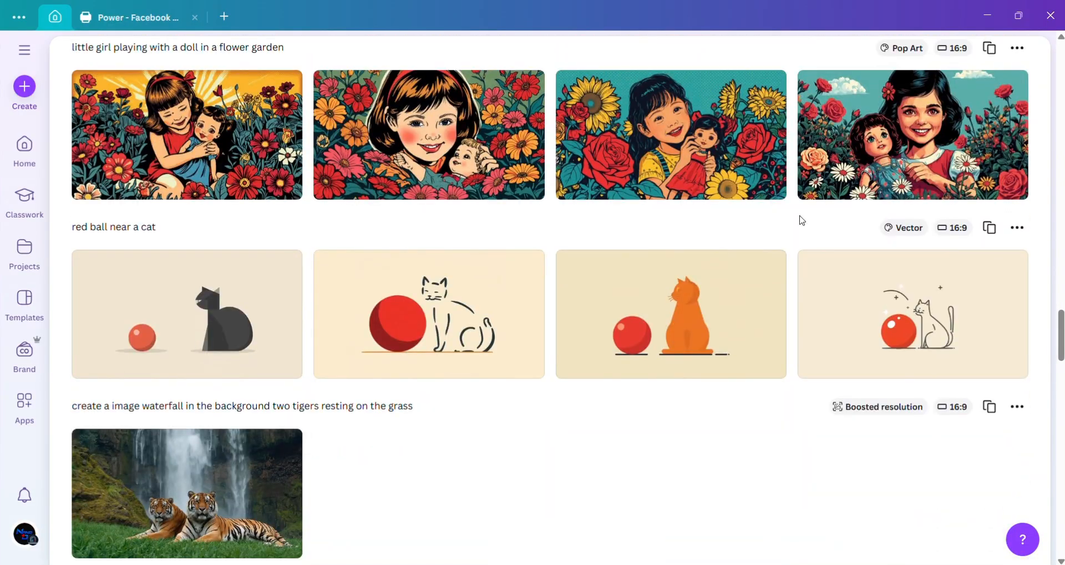
scroll(800, 219, up, 2)
scroll(800, 219, up, 3)
scroll(800, 219, down, 12)
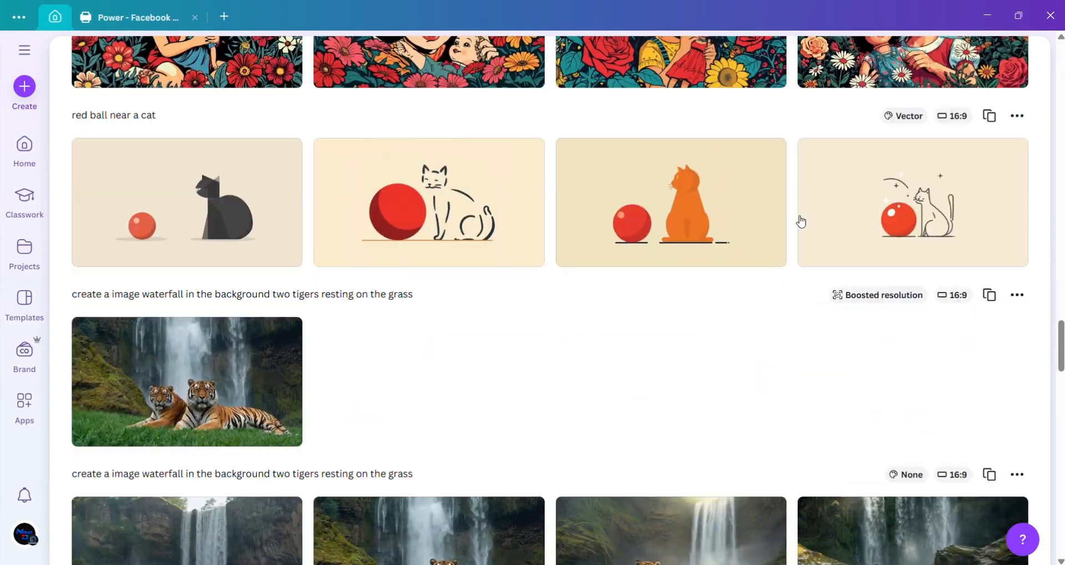
scroll(801, 220, down, 9)
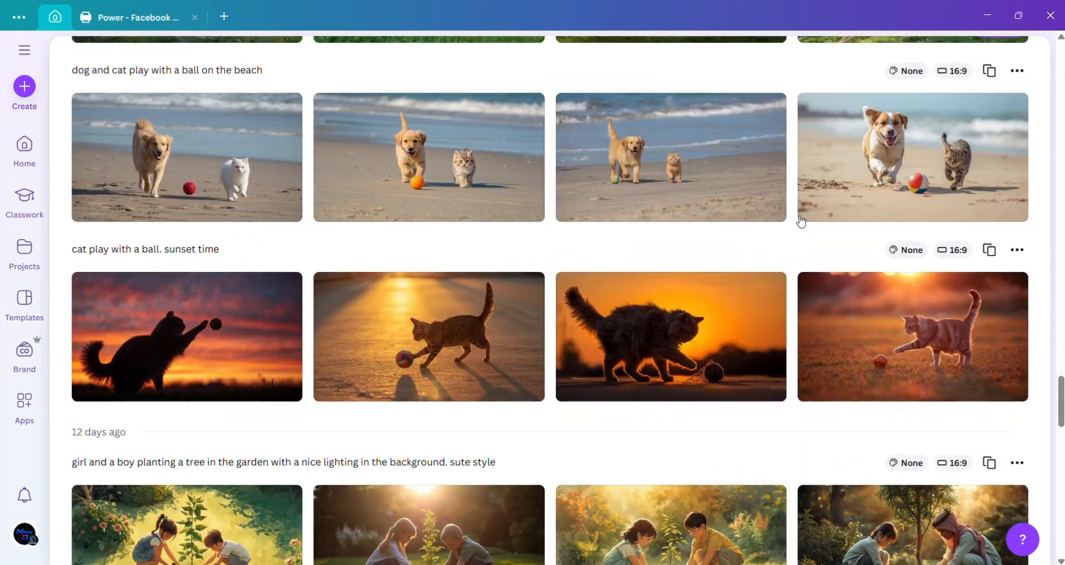
scroll(801, 219, up, 6)
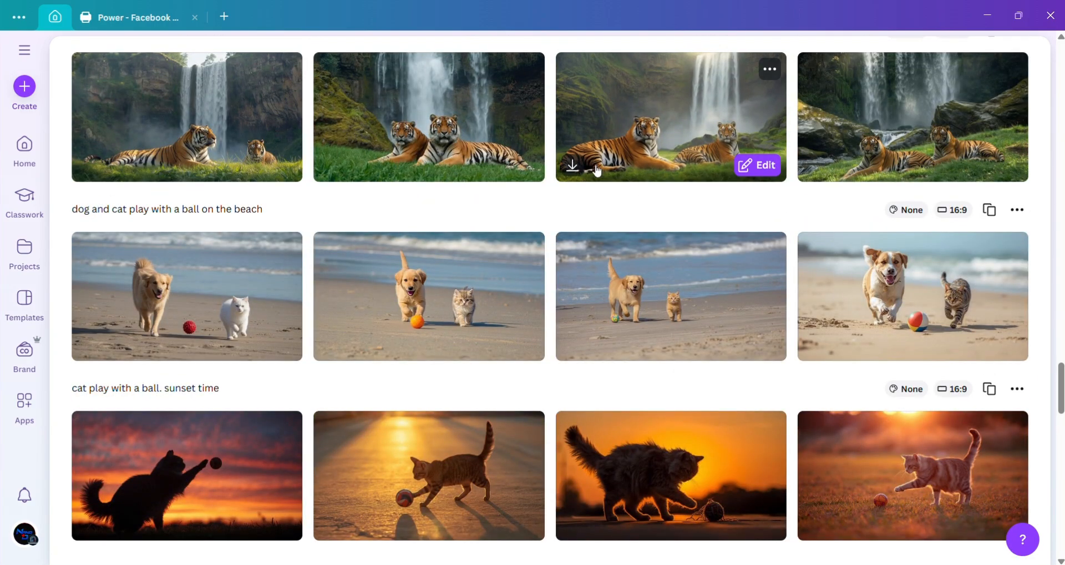
scroll(466, 193, up, 10)
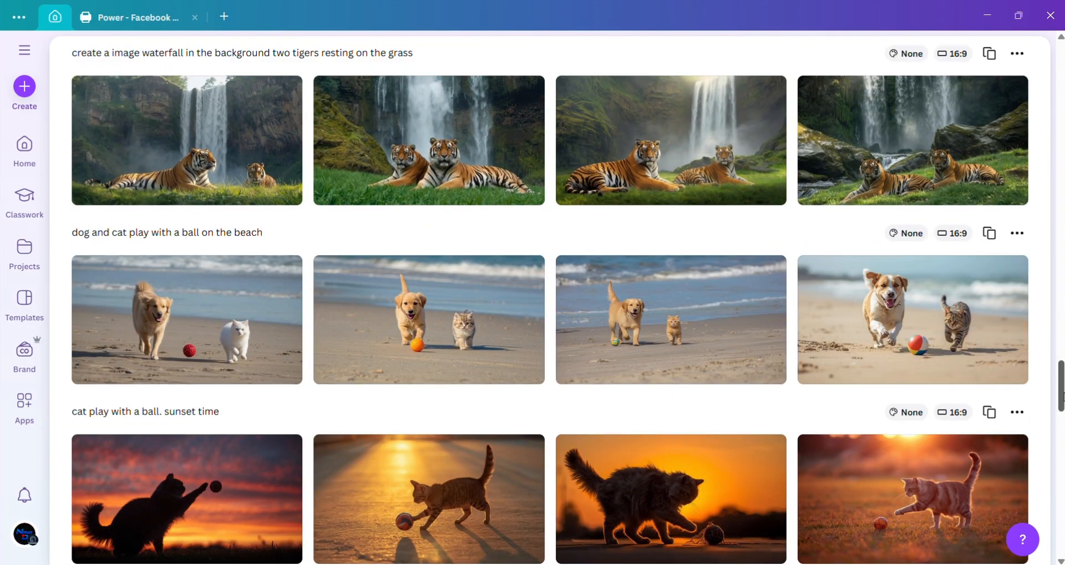